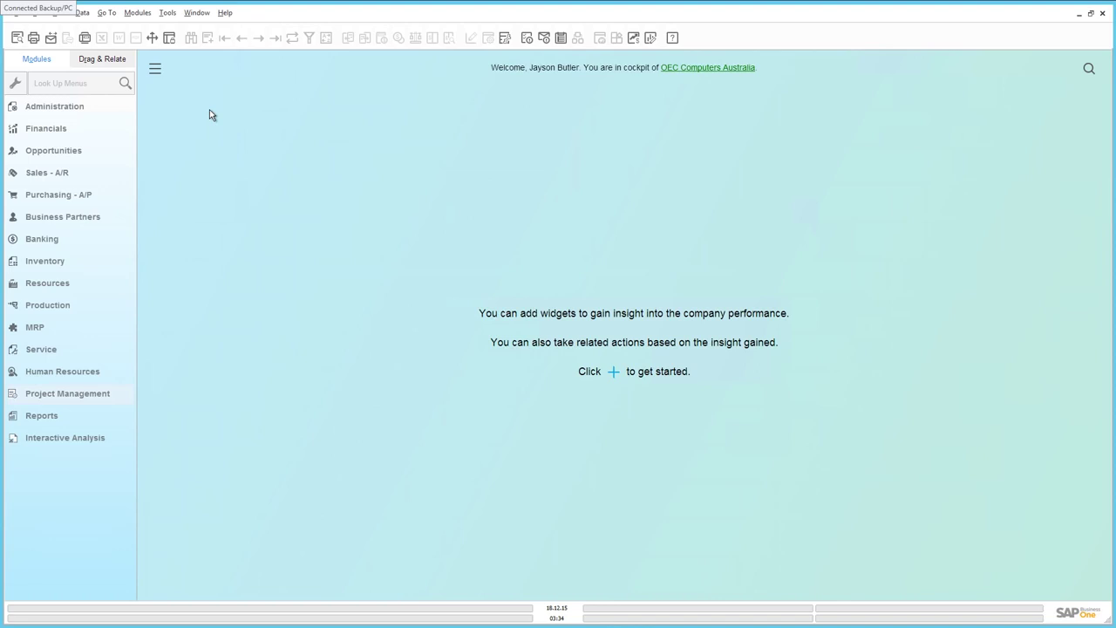
# Check the company details under Administration > System Initialization, then close them.
pyautogui.click(75, 108)
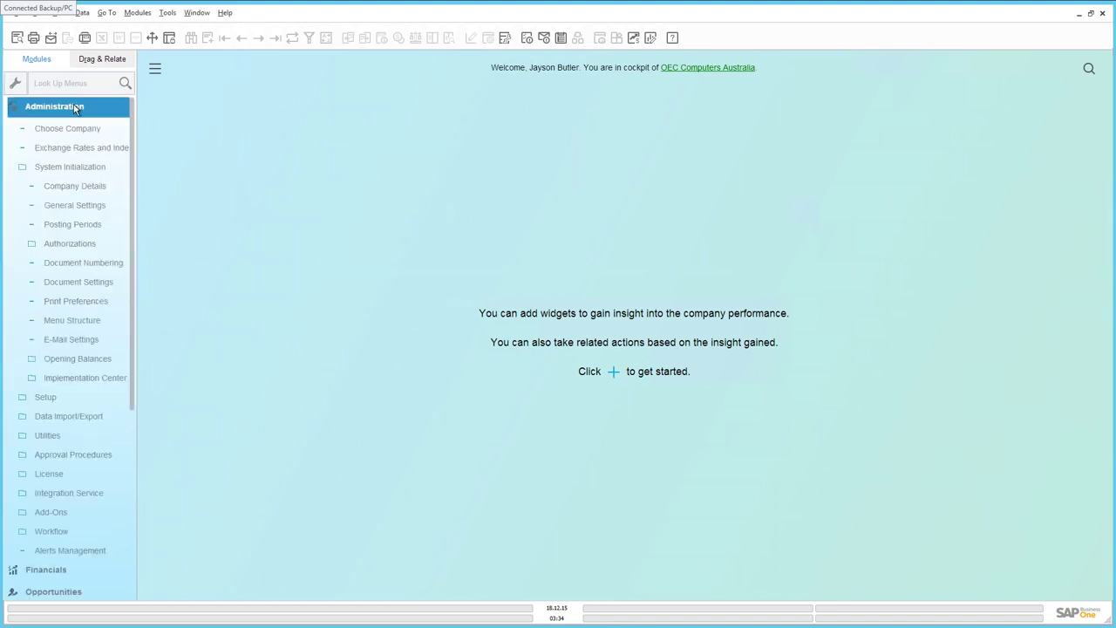
pyautogui.click(73, 167)
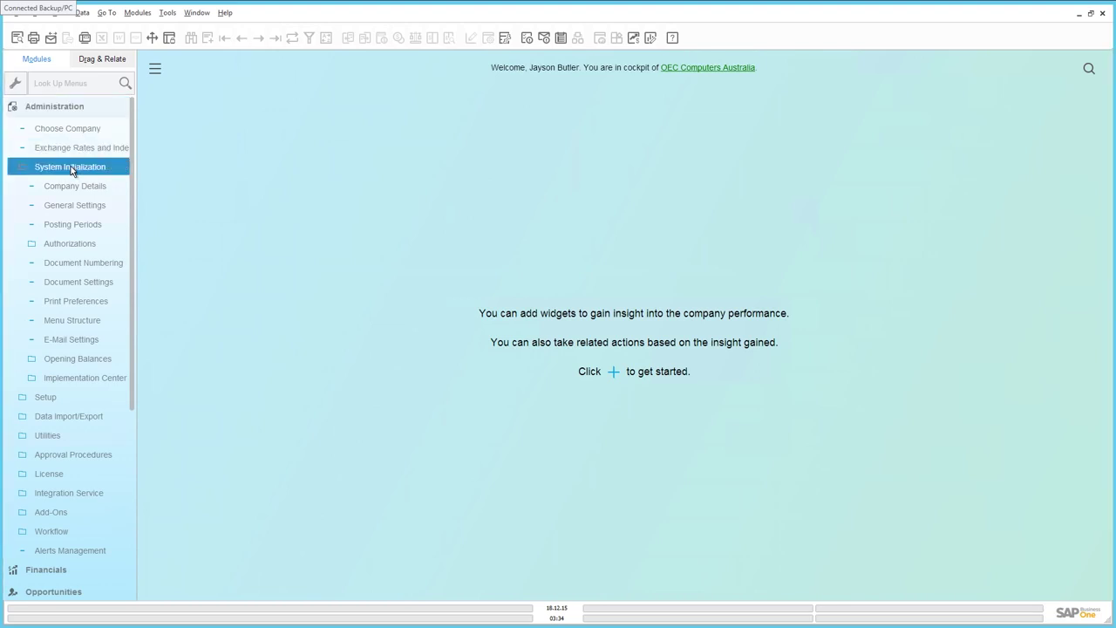
pyautogui.click(68, 190)
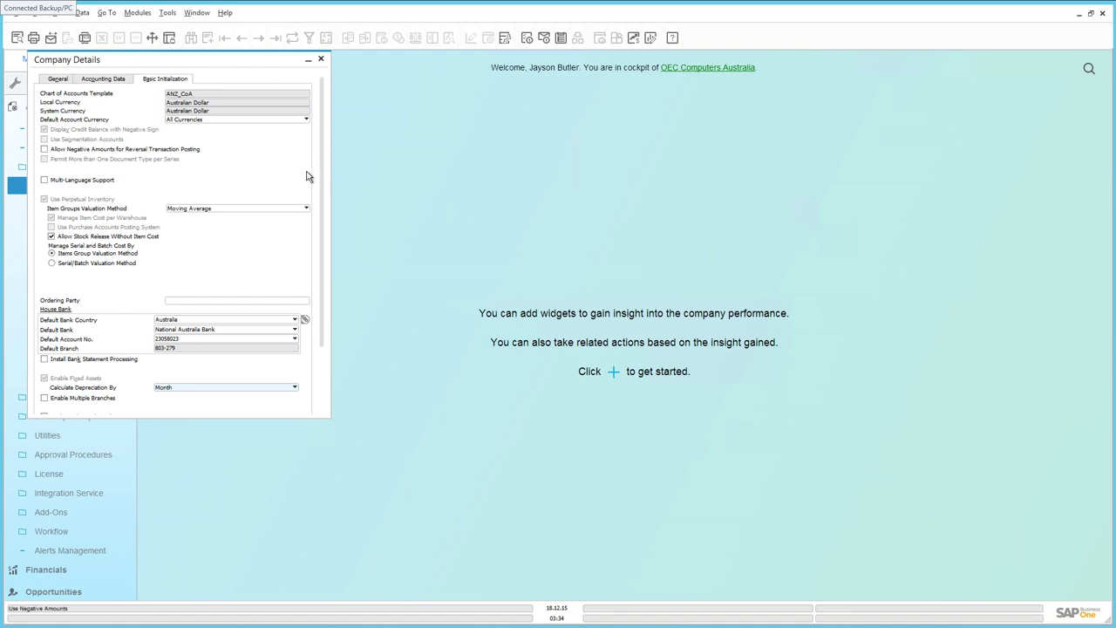
pyautogui.scroll(-1, 313, 279)
pyautogui.scroll(-3, 311, 279)
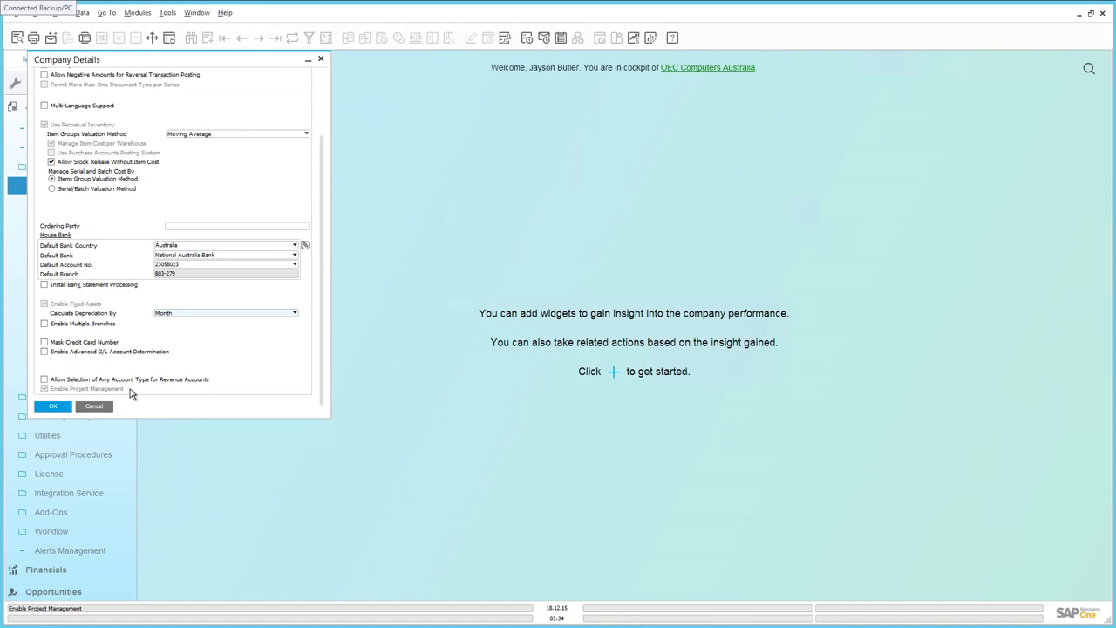
pyautogui.click(57, 407)
# Load the ADA IT Upgrade record in the Project Management Project form and maximize it.
pyautogui.click(116, 397)
pyautogui.scroll(-1, 127, 558)
pyautogui.scroll(-4, 128, 605)
pyautogui.scroll(-1, 128, 602)
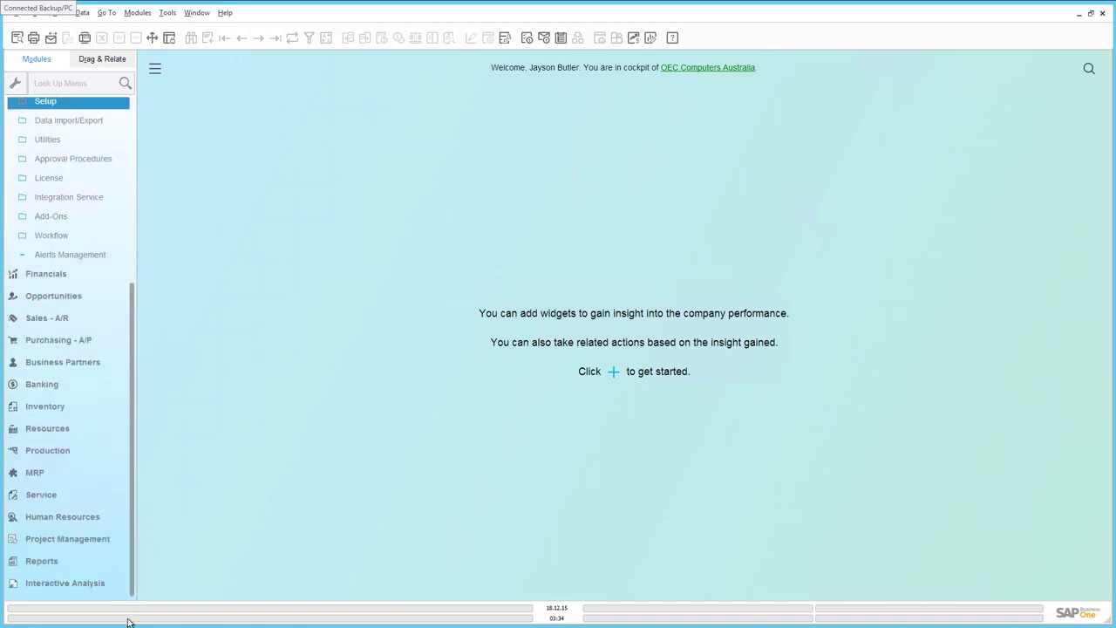
pyautogui.click(90, 540)
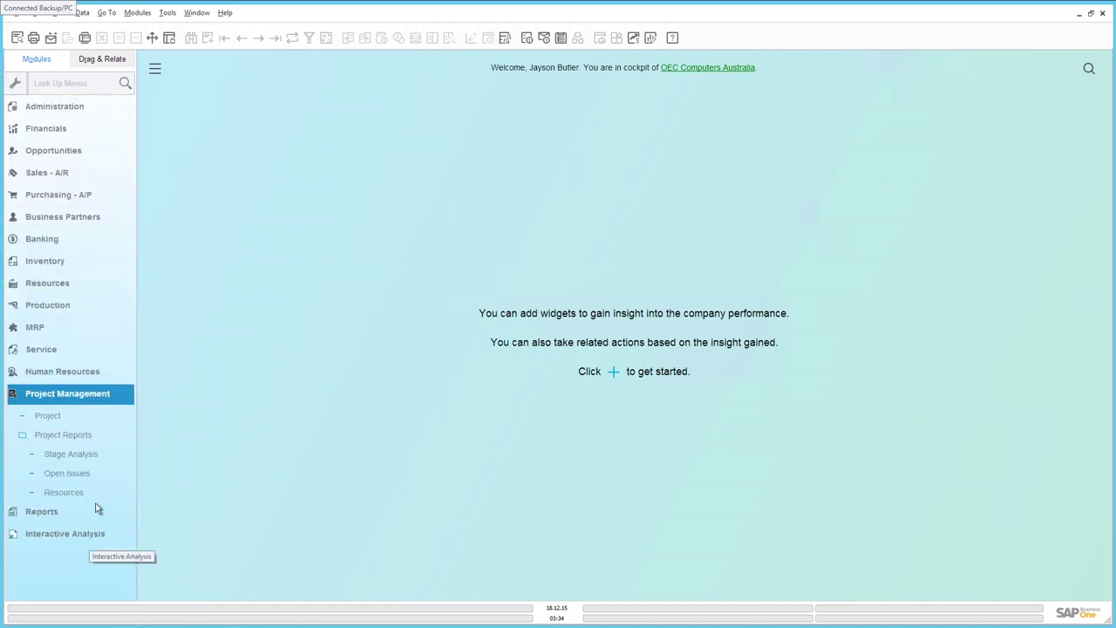
pyautogui.click(68, 419)
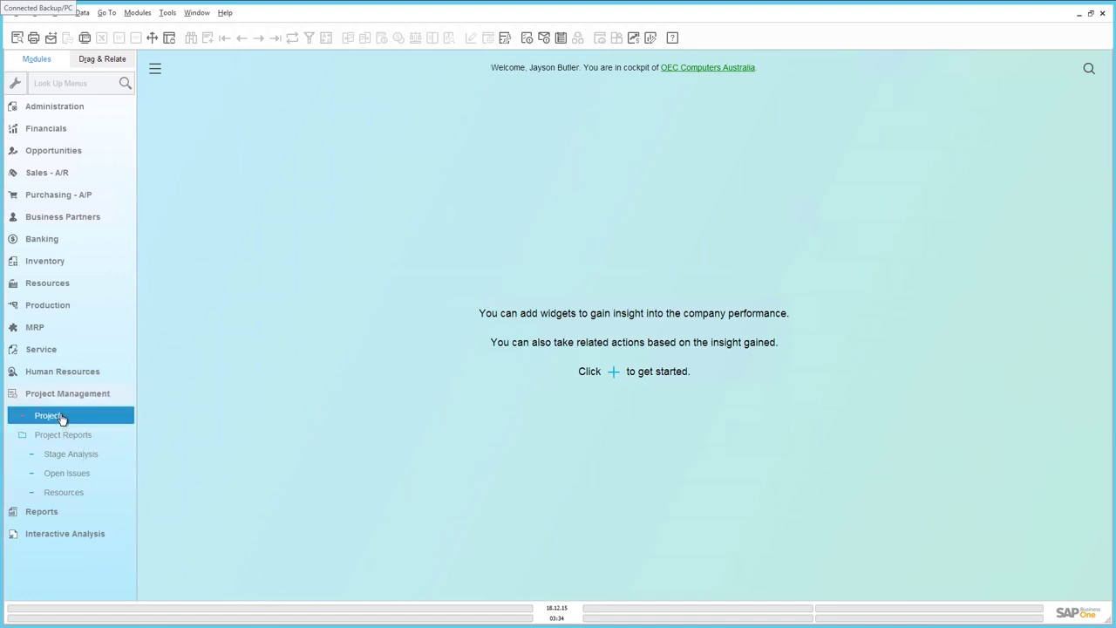
pyautogui.click(62, 418)
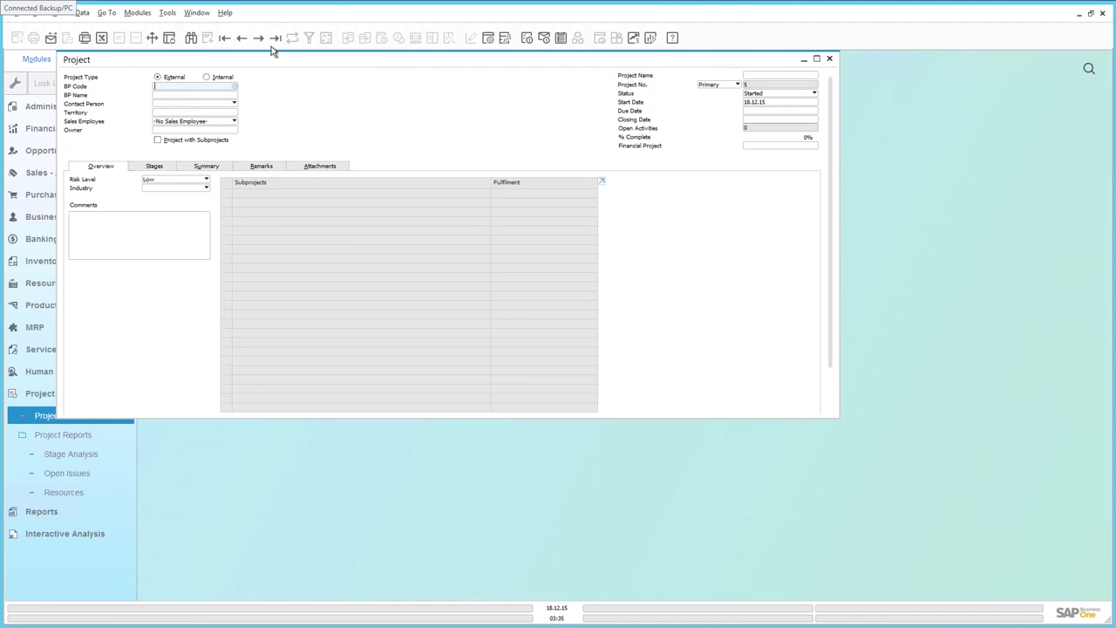
pyautogui.click(275, 37)
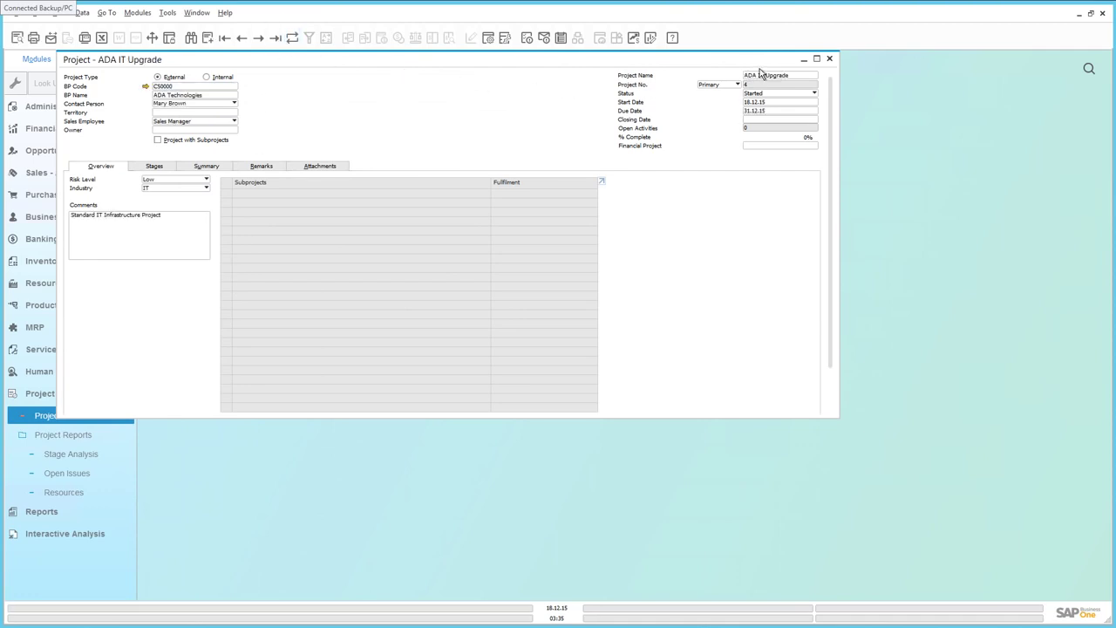
pyautogui.click(817, 58)
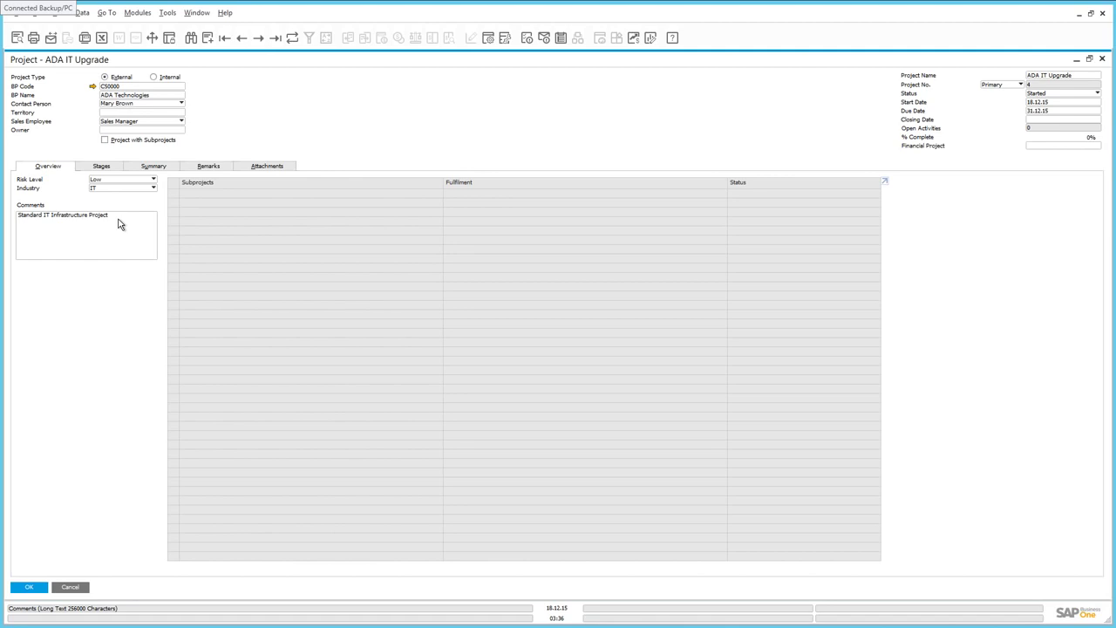
# Show the project's Stages tab and set its Financial Project to ADA.
pyautogui.click(103, 167)
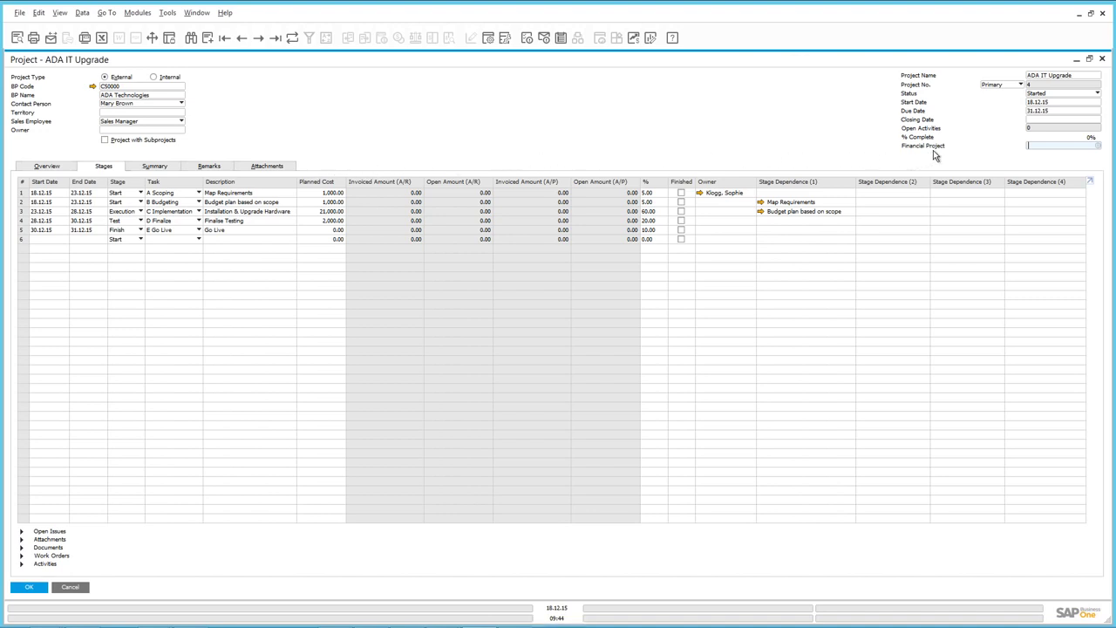
pyautogui.click(1099, 147)
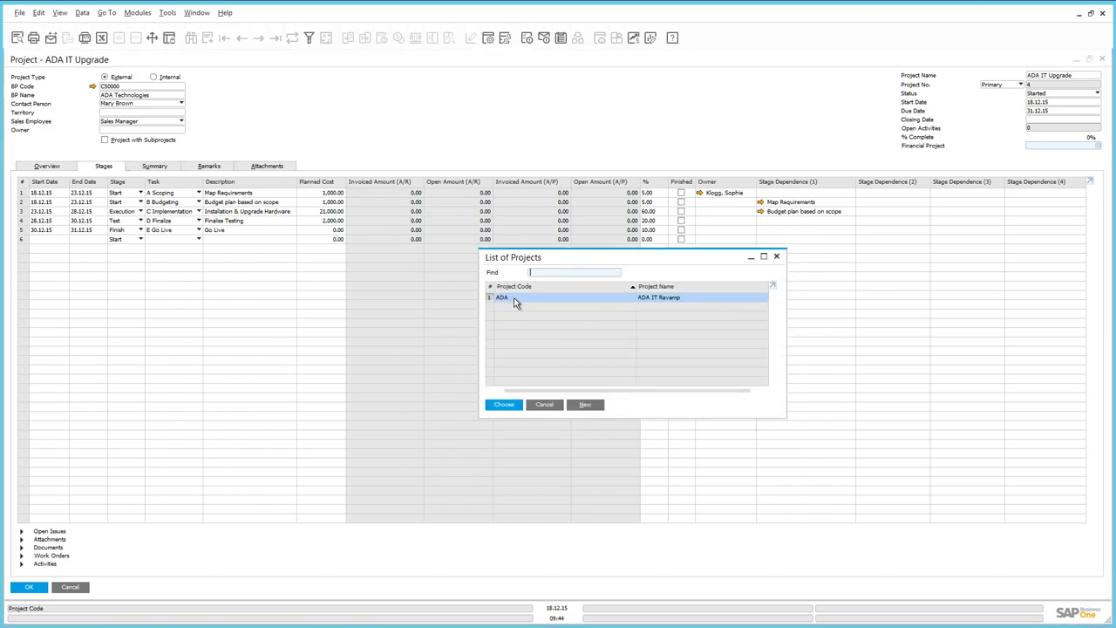
pyautogui.click(516, 406)
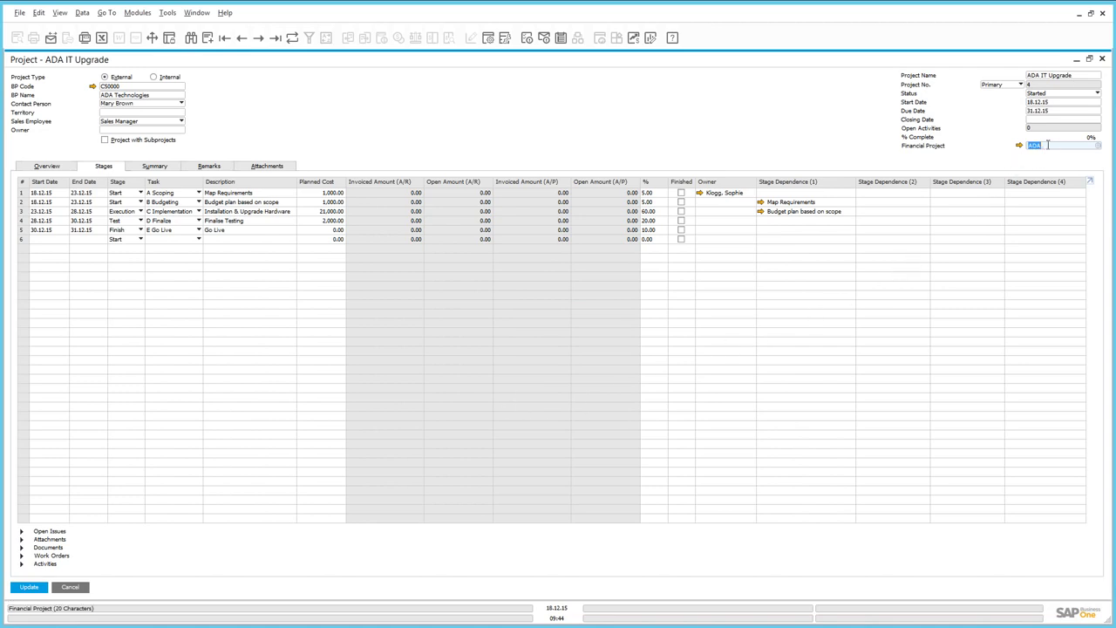
pyautogui.press('Return')
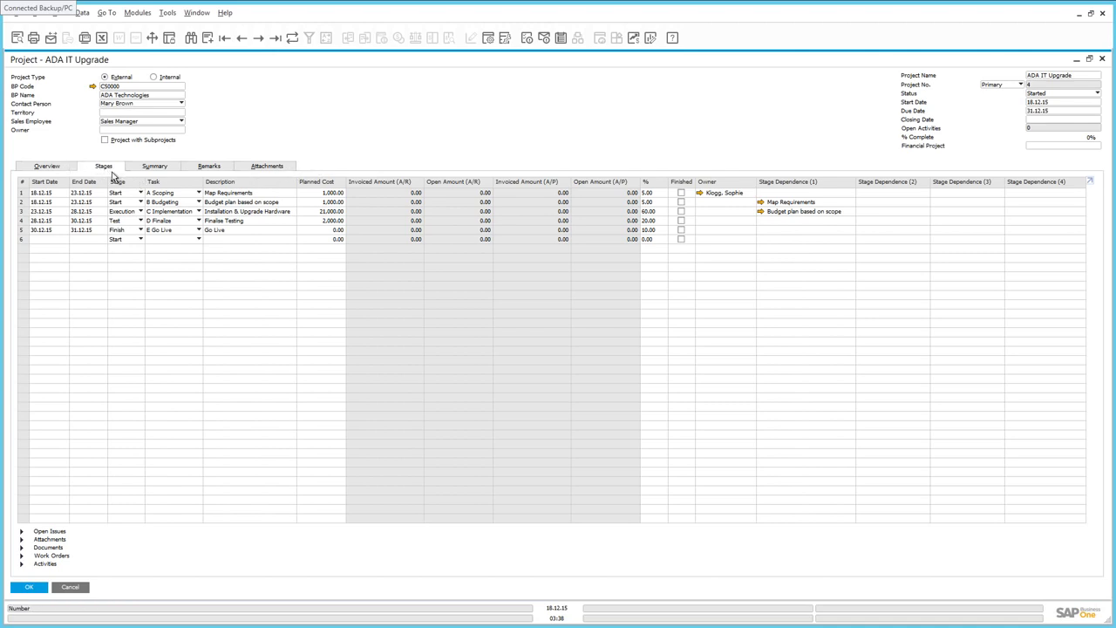
pyautogui.click(139, 193)
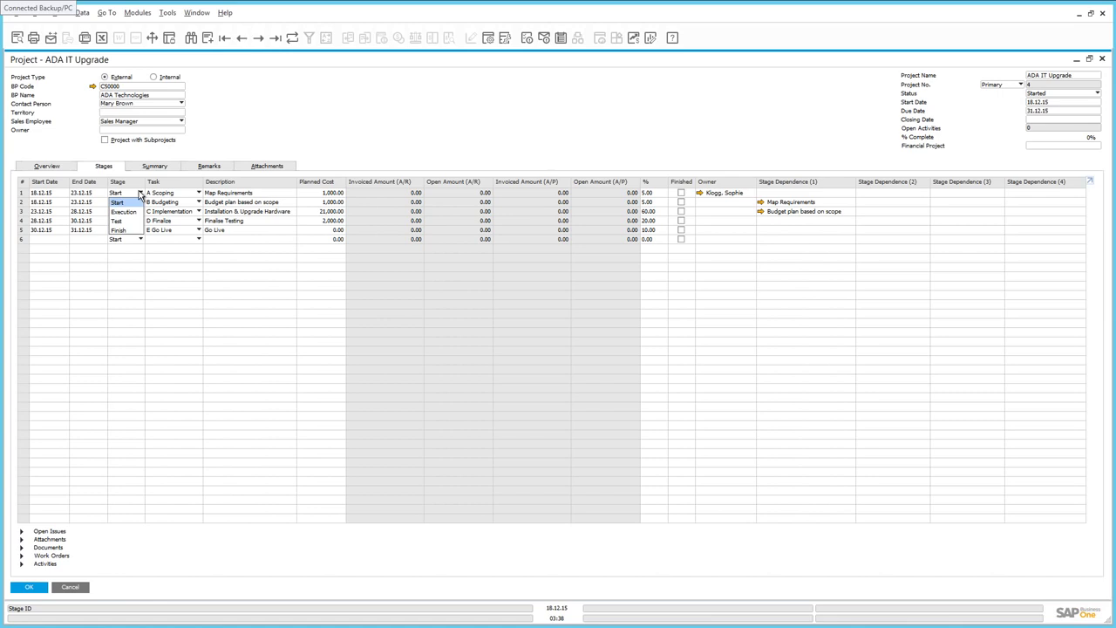
pyautogui.click(125, 192)
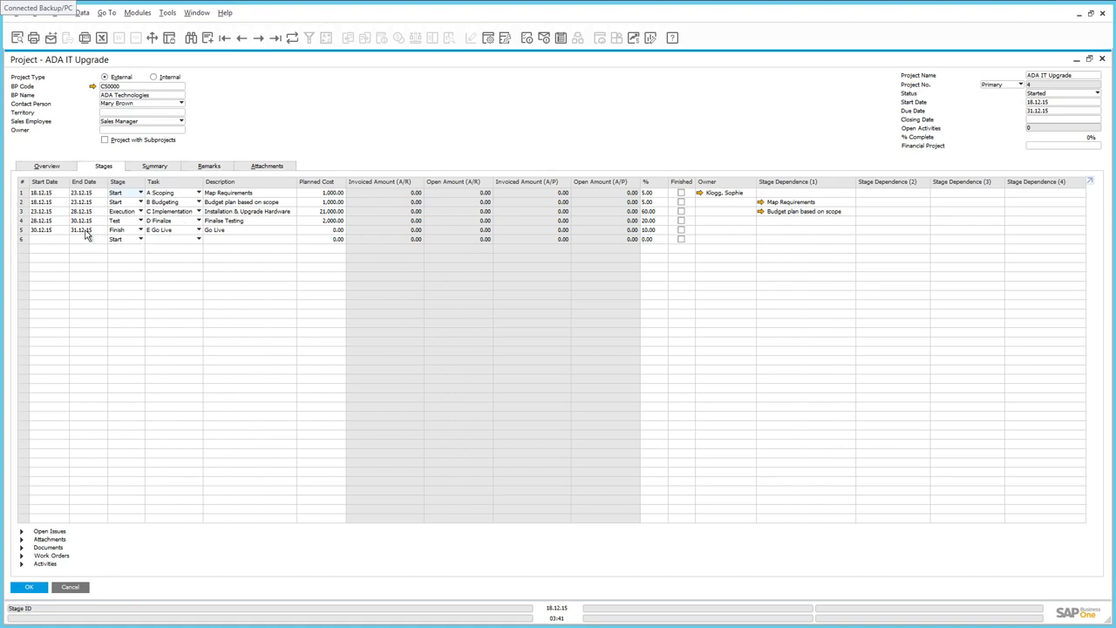
pyautogui.click(23, 193)
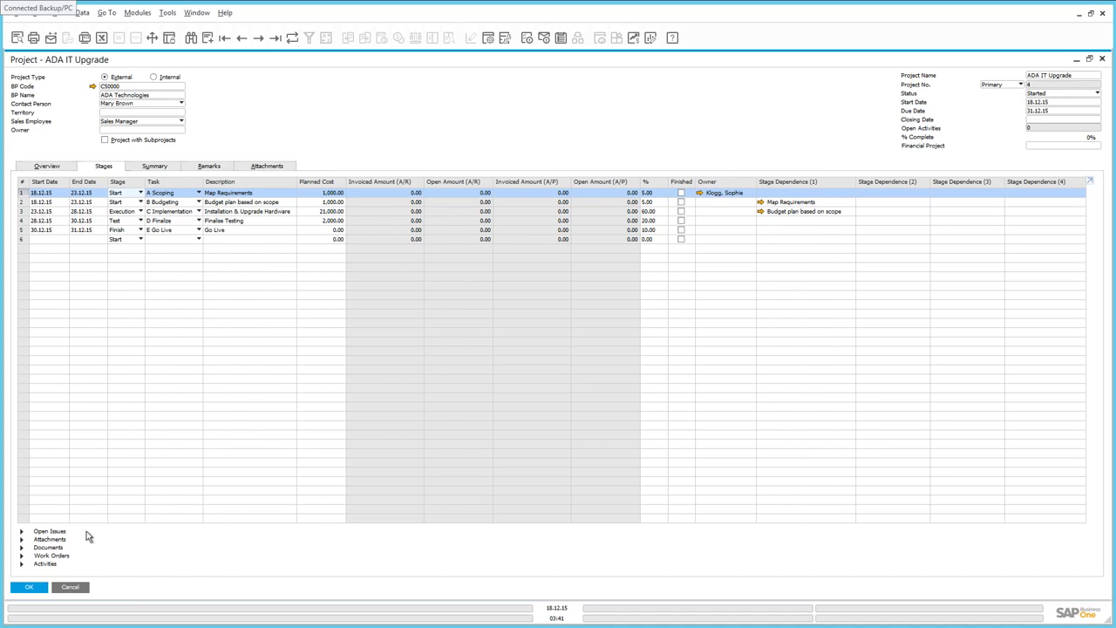
# Expand Map Requirements' open issues and review solution 26 in the Solutions Knowledge Base.
pyautogui.click(22, 532)
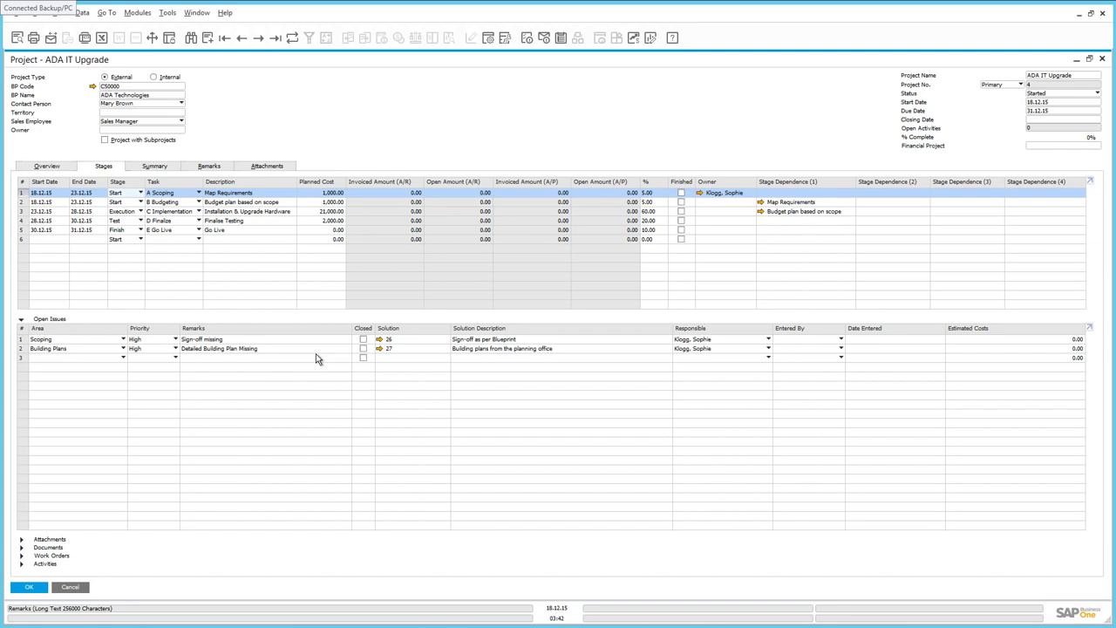
pyautogui.click(379, 341)
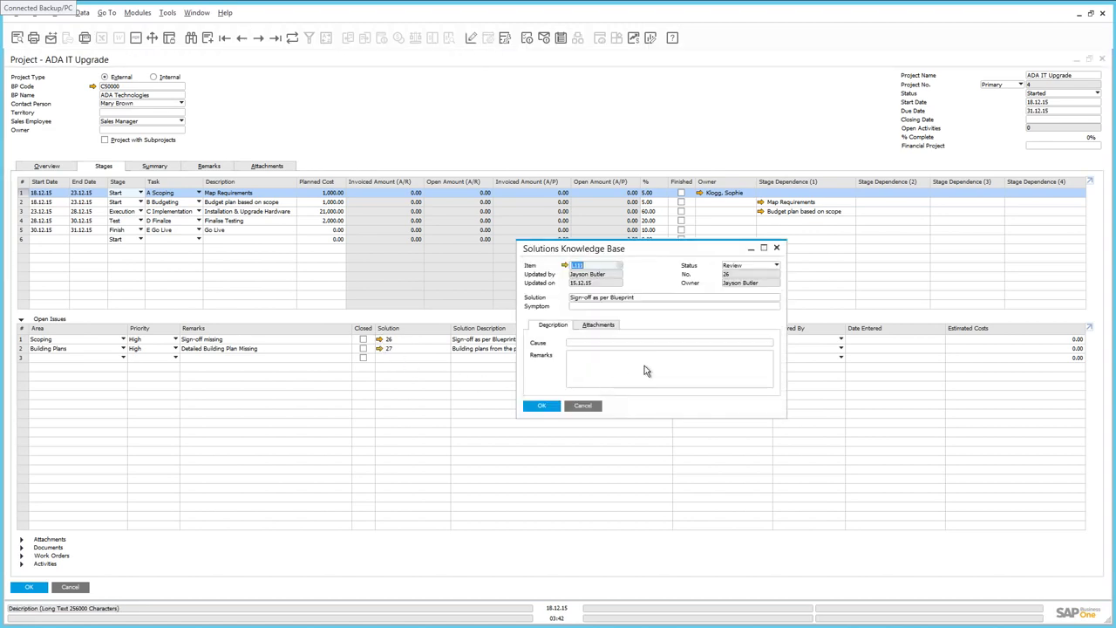
pyautogui.click(779, 250)
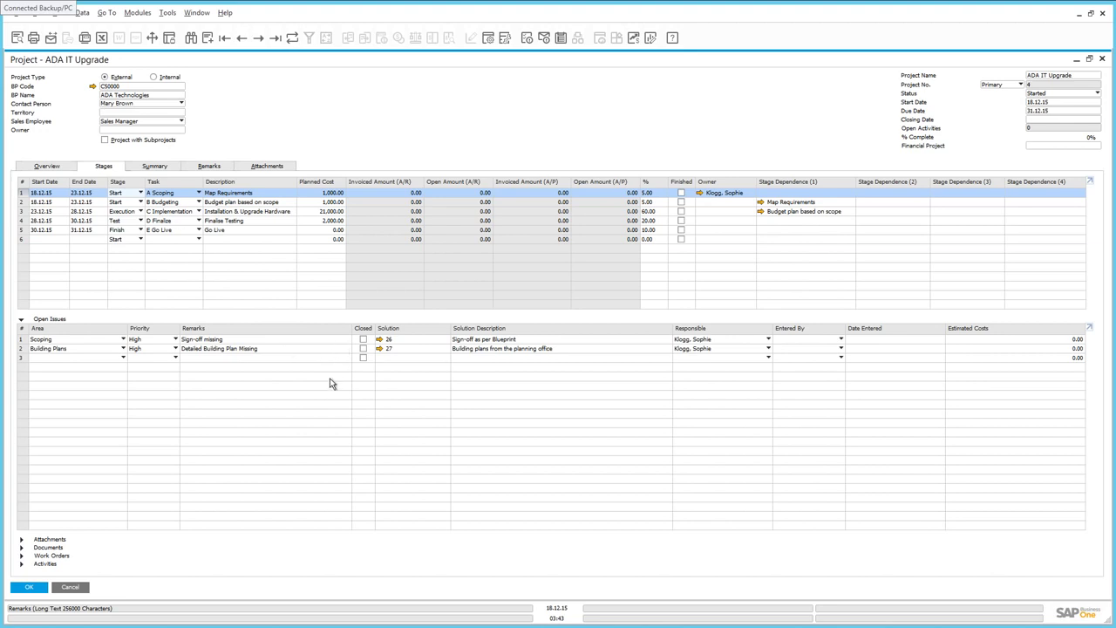
# Attach the ADA Signoff document from the Desktop to the scoping stage.
pyautogui.click(40, 540)
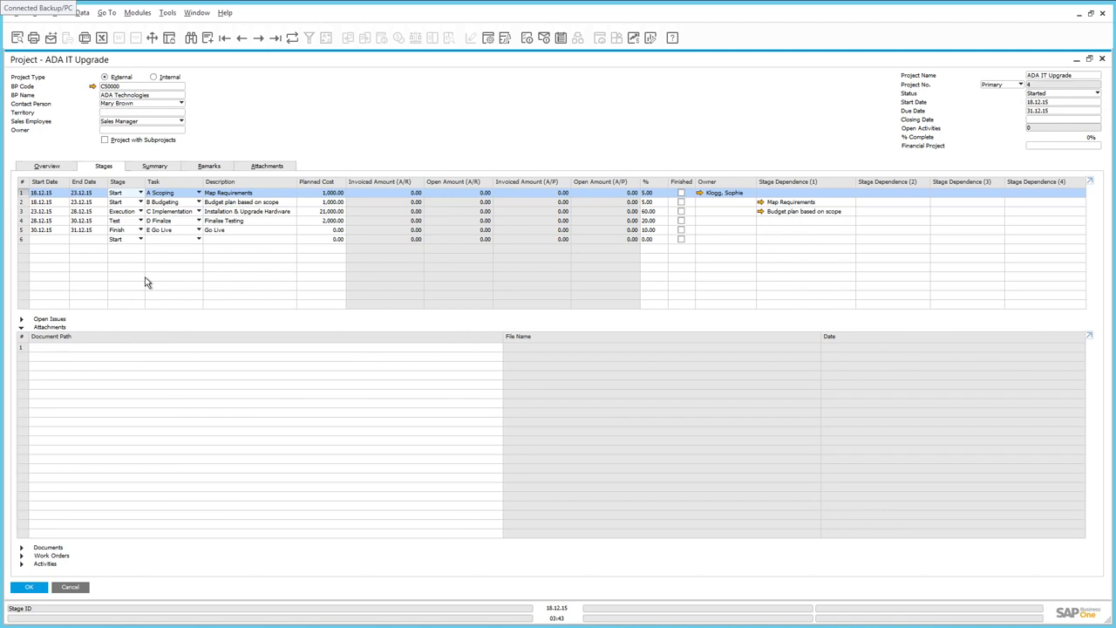
pyautogui.click(145, 349)
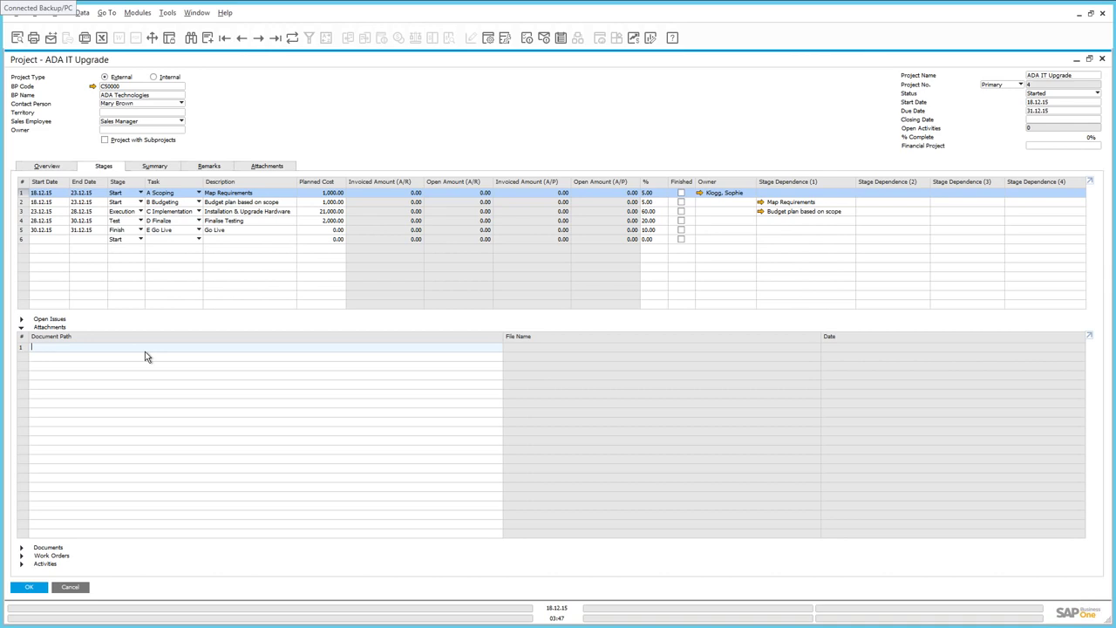
pyautogui.doubleClick(145, 352)
pyautogui.click(50, 105)
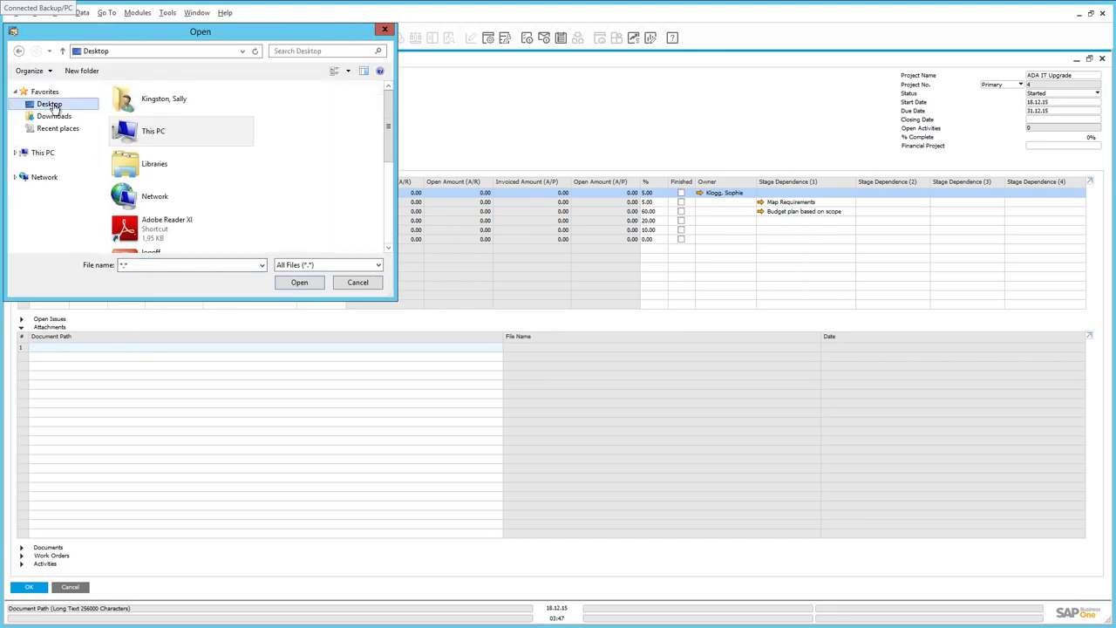
pyautogui.scroll(-5, 381, 227)
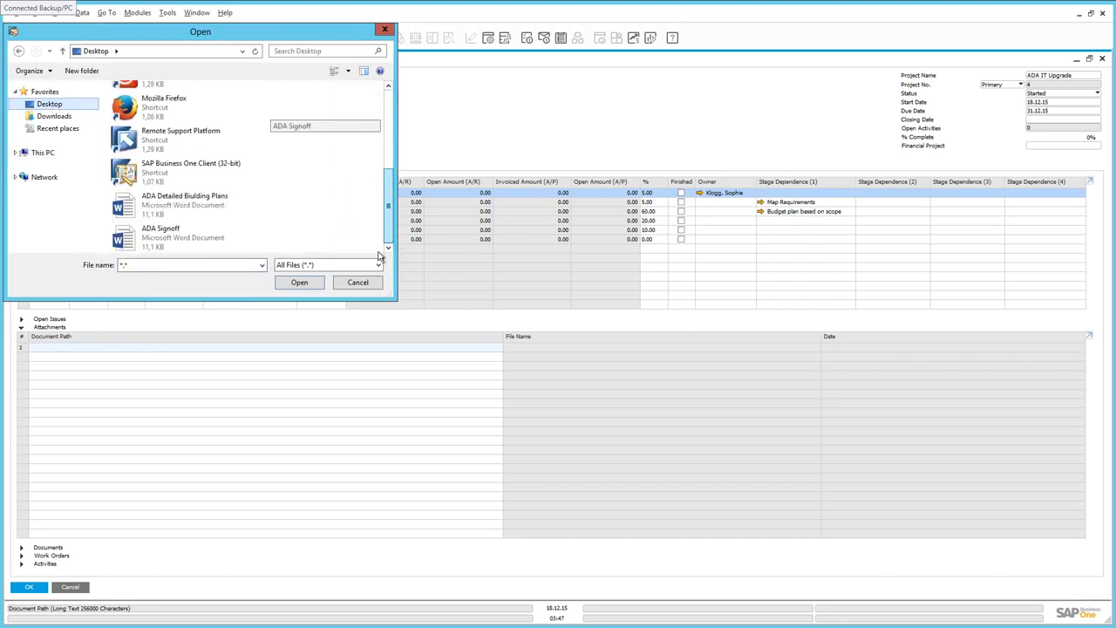
pyautogui.click(153, 233)
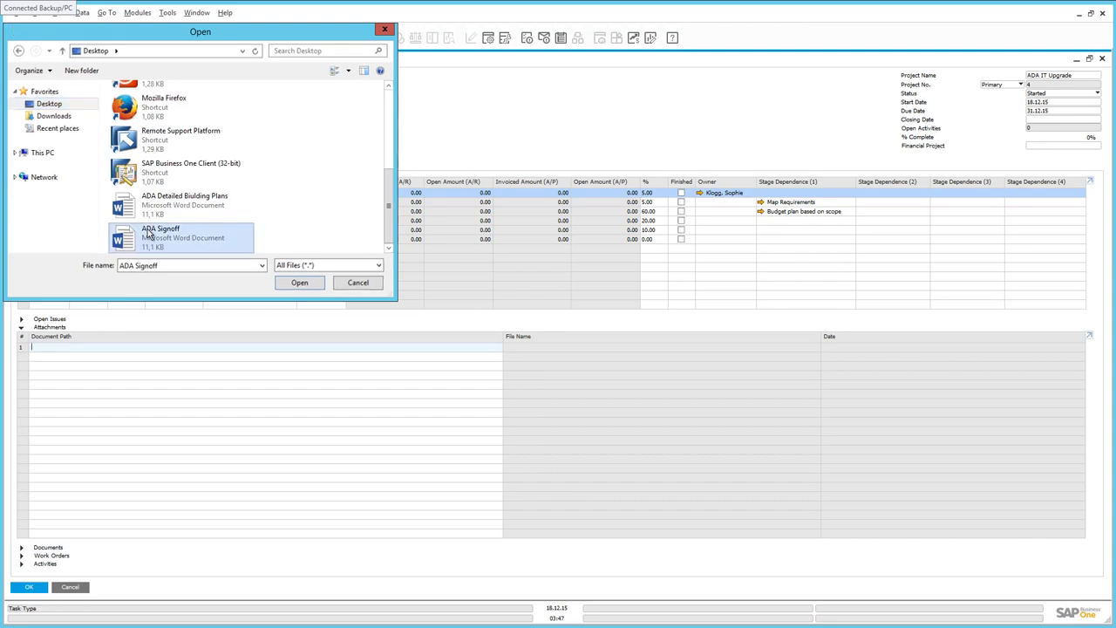
pyautogui.doubleClick(148, 234)
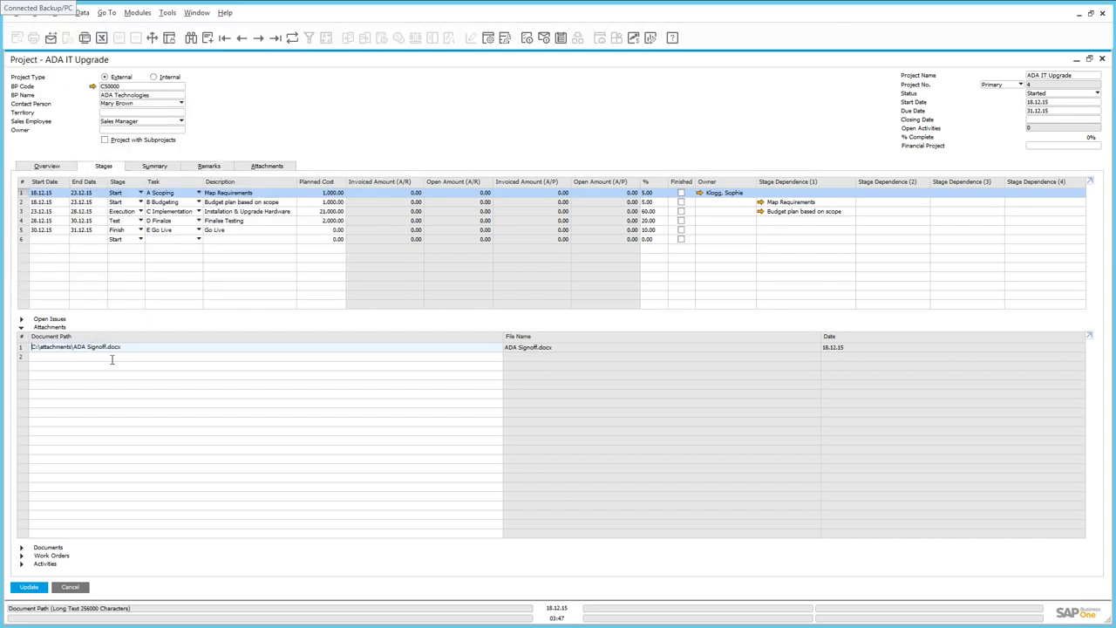
# Attach ADA Detailed Building Plans as a second attachment and update the project.
pyautogui.doubleClick(112, 356)
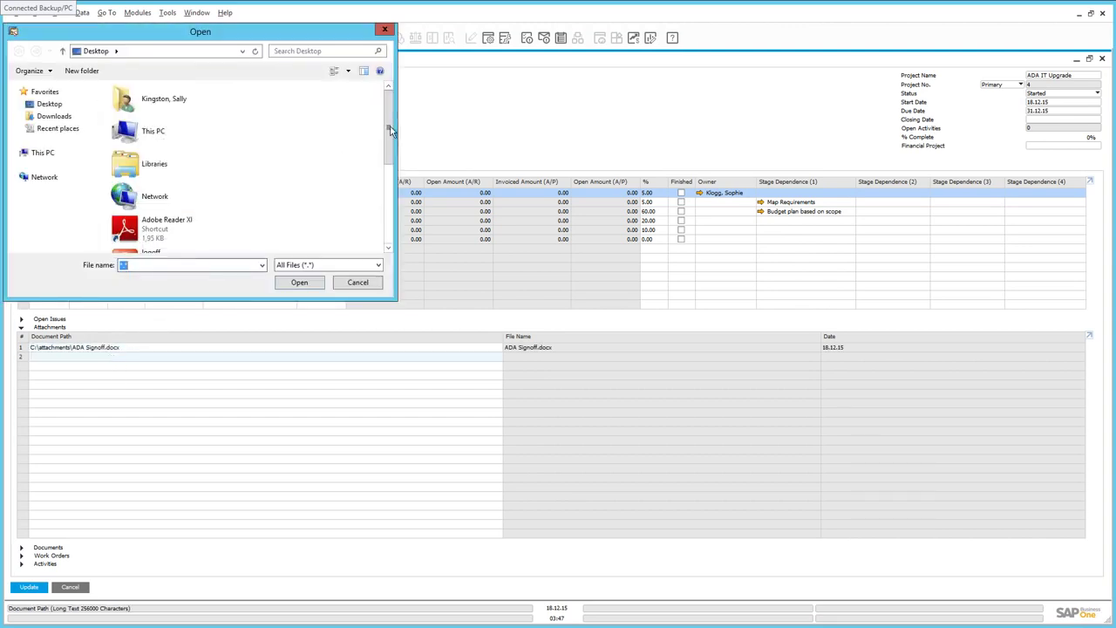
pyautogui.scroll(-5, 236, 236)
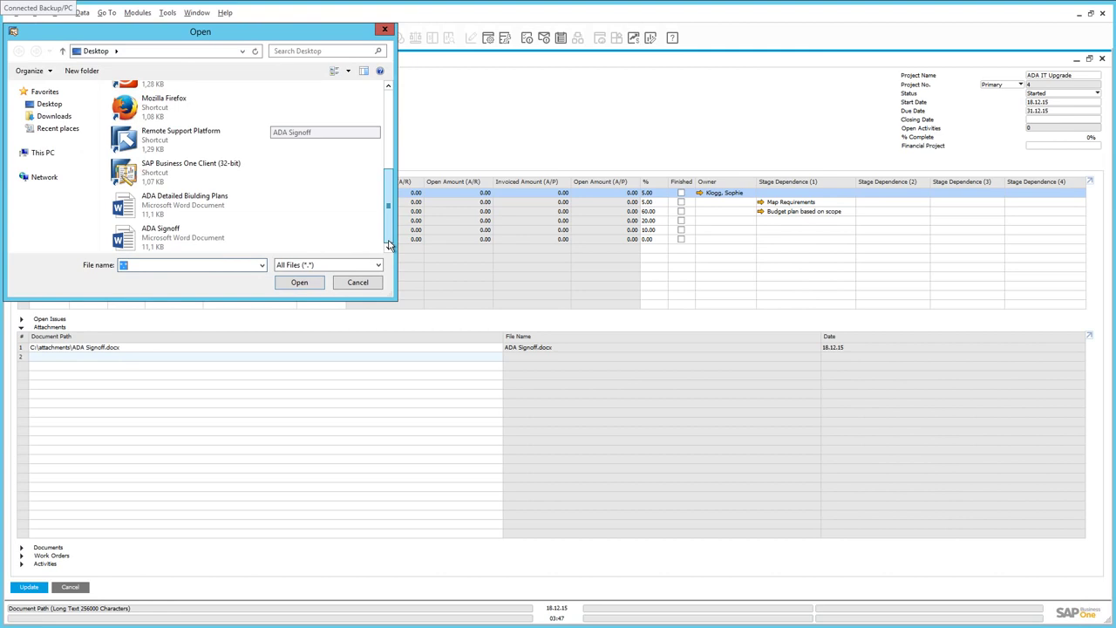
pyautogui.doubleClick(186, 202)
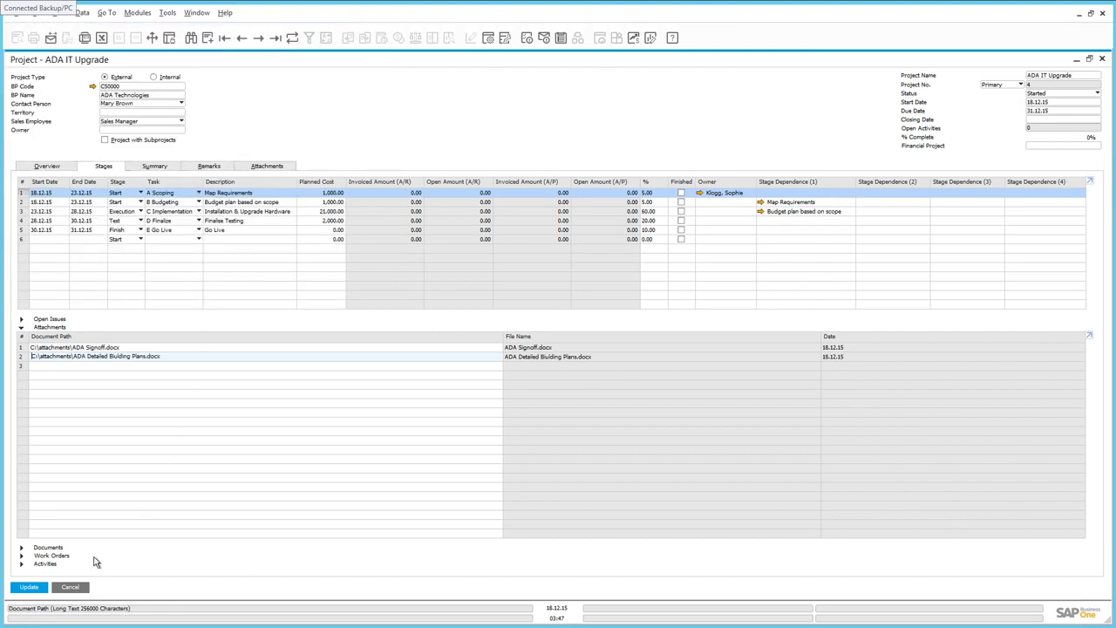
pyautogui.click(28, 588)
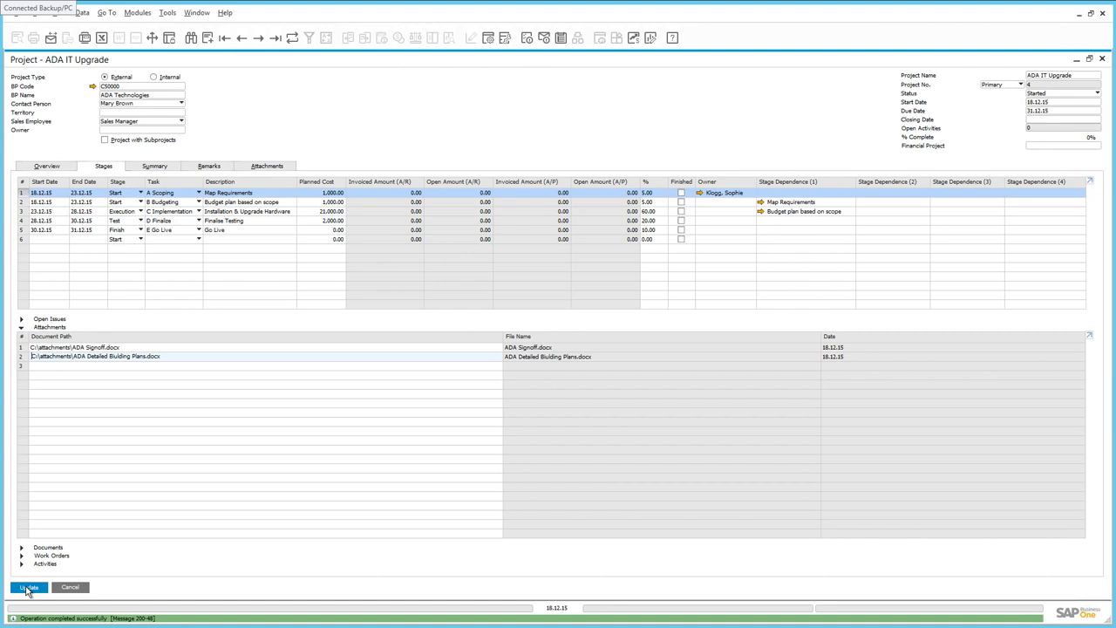
# Tick Closed on open-issue rows 1 and 2 (Sign-off, Building Plan missing) and update.
pyautogui.click(22, 319)
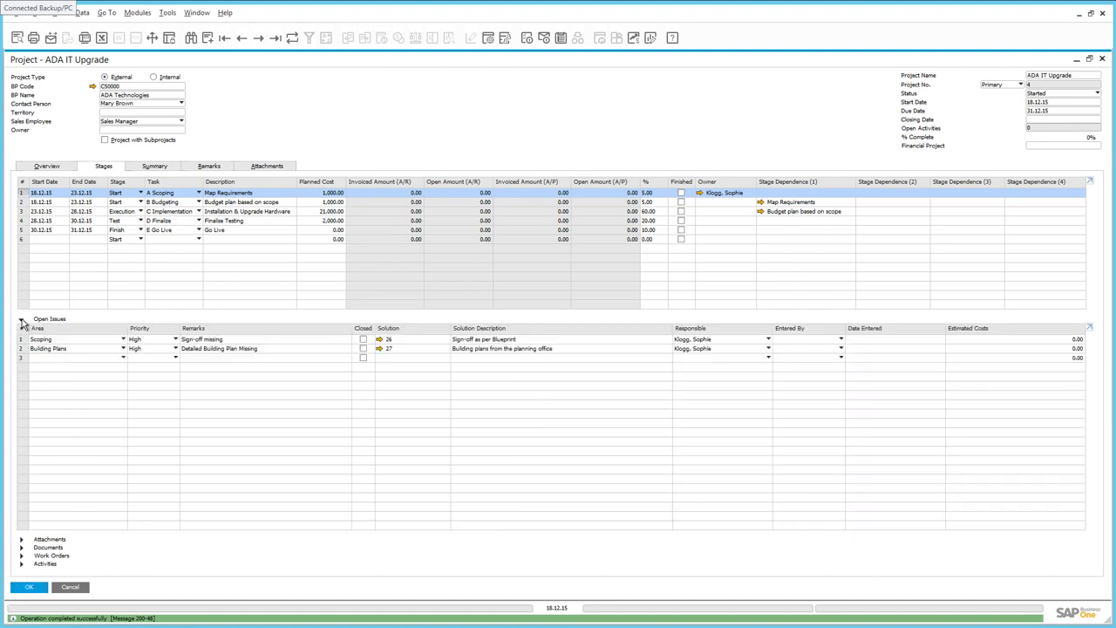
pyautogui.click(363, 341)
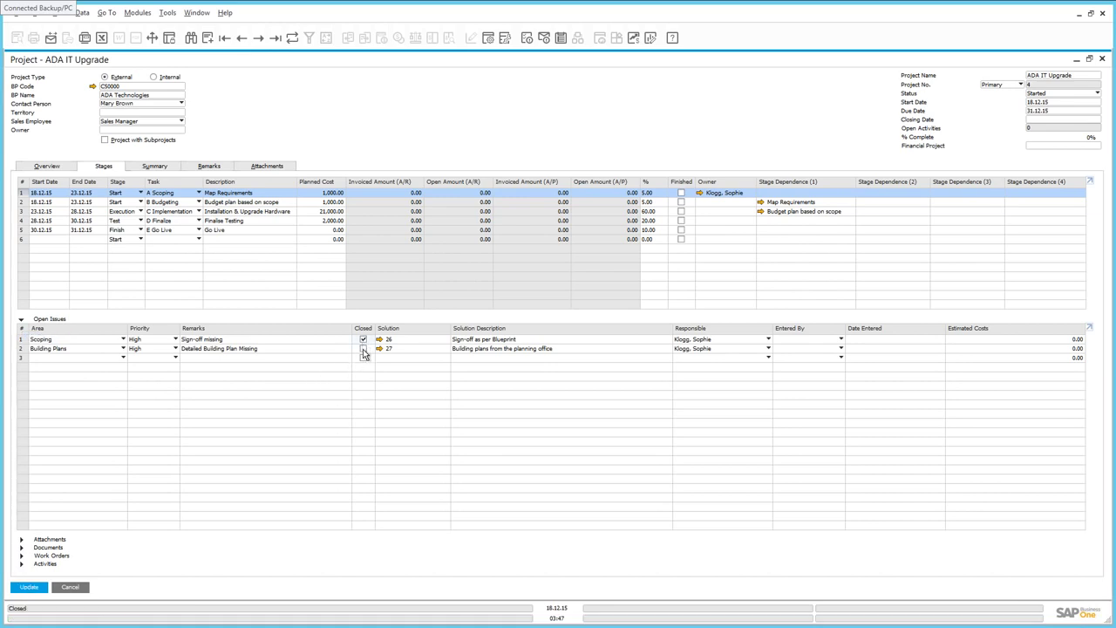
pyautogui.click(363, 348)
pyautogui.click(37, 590)
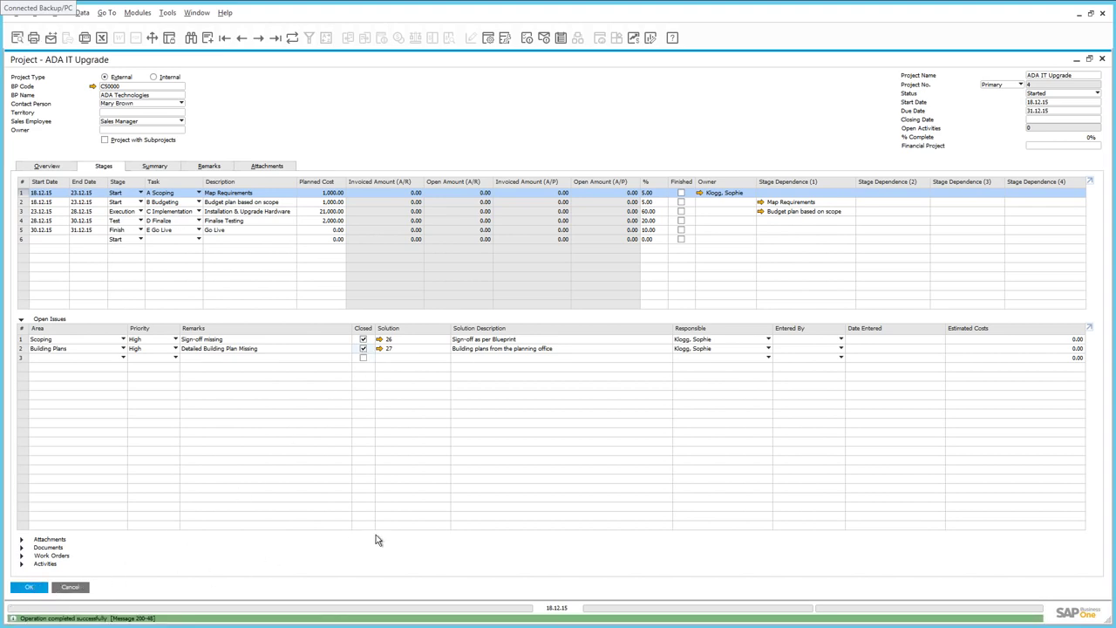
# Tick Finished on stage row 1, Map Requirements, and update the project.
pyautogui.click(681, 194)
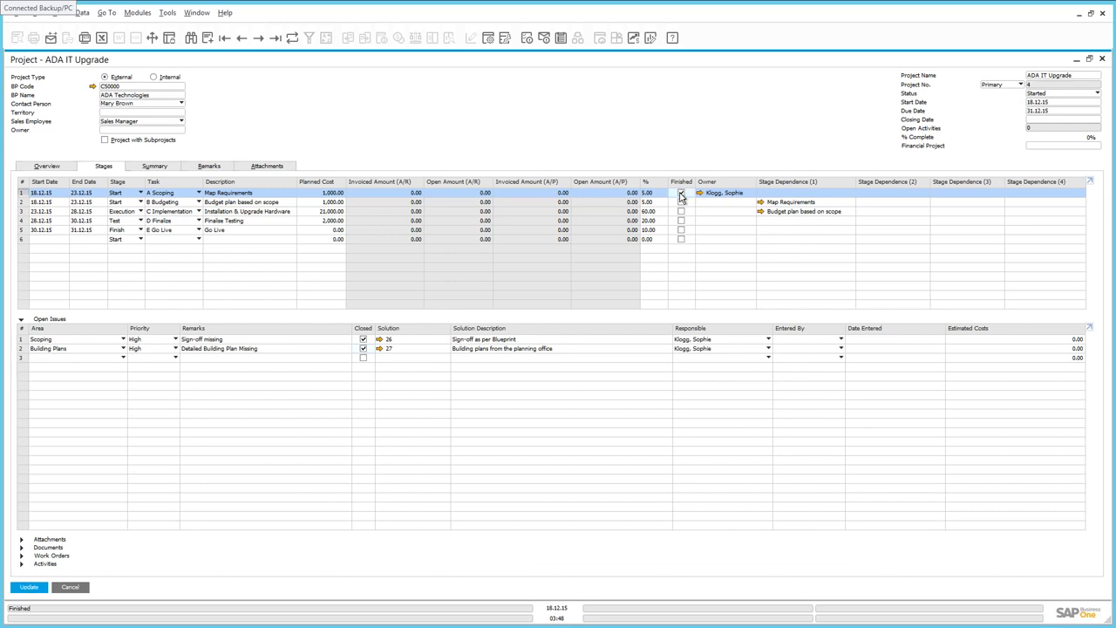
pyautogui.click(30, 587)
# Tick Finished on stage row 2, Budget plan based on scope, and update the project.
pyautogui.click(681, 202)
pyautogui.click(28, 587)
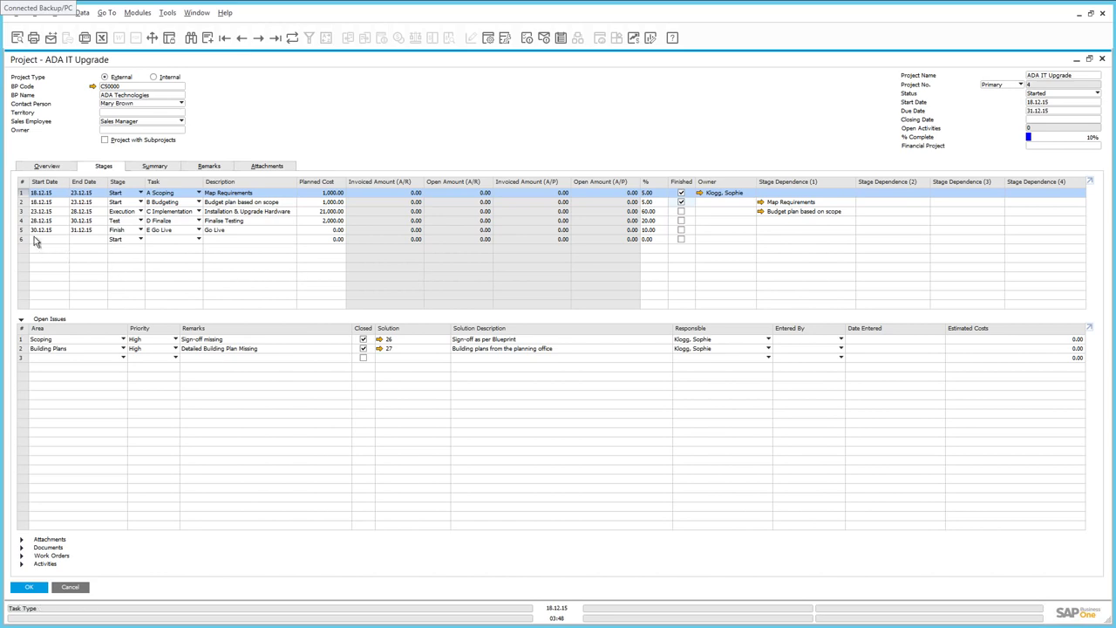
# Select stage row 3, Installation & Upgrade Hardware, to show its open issues.
pyautogui.click(20, 212)
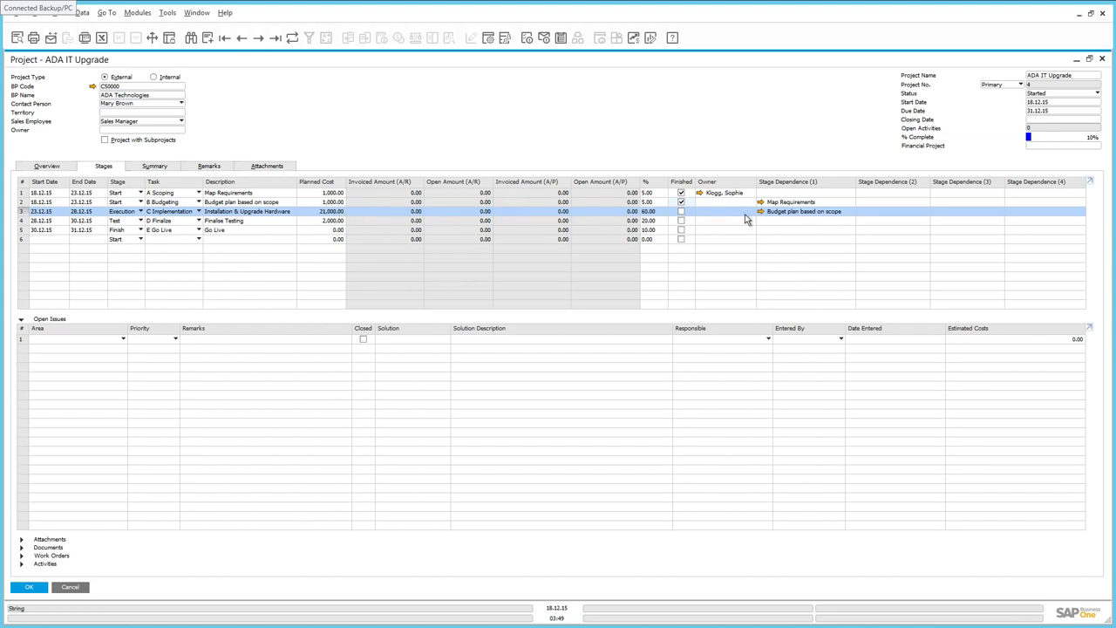
# Set stage row 3's Owner to an employee from the List of Employees and update.
pyautogui.click(749, 215)
pyautogui.click(752, 214)
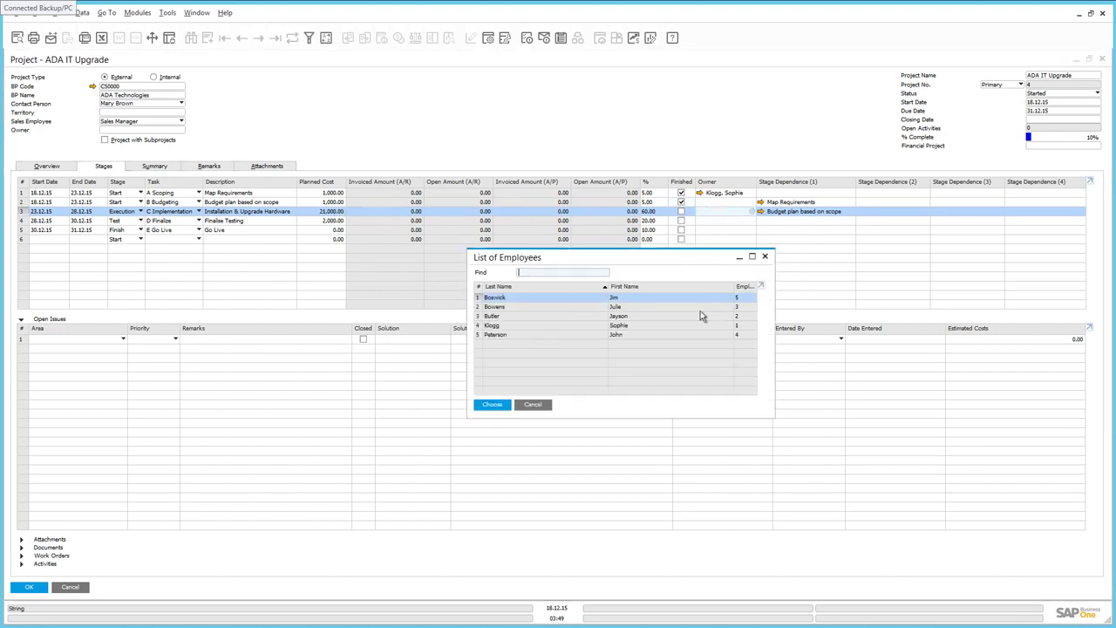
pyautogui.doubleClick(503, 307)
pyautogui.click(39, 588)
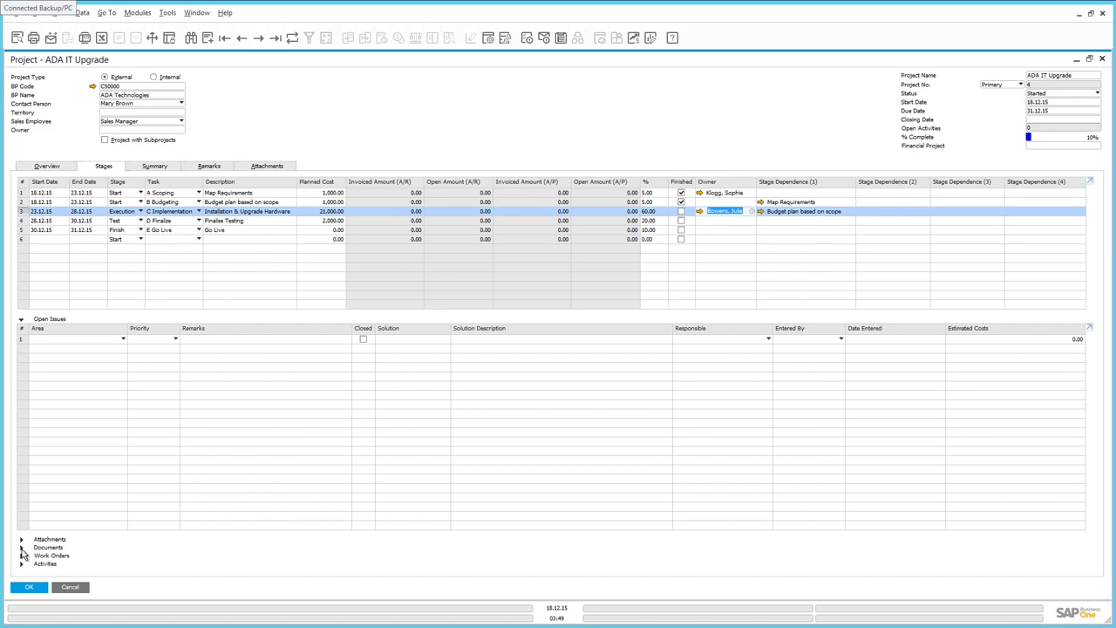
# Link Delivery 379 in the stage's Documents section and open it to check its contents.
pyautogui.click(22, 547)
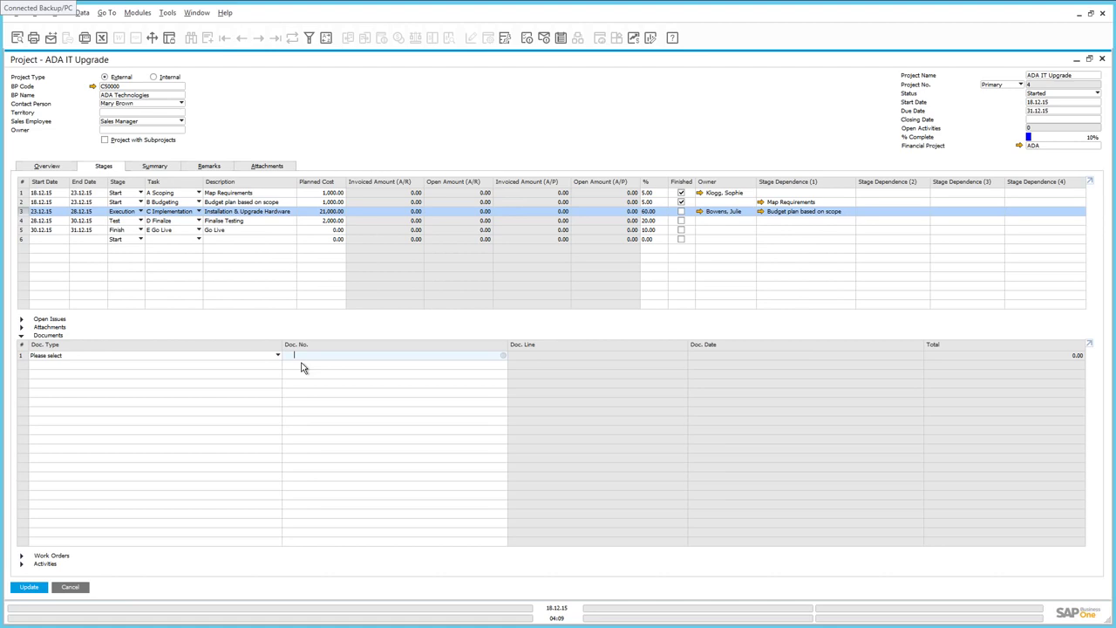
pyautogui.click(135, 357)
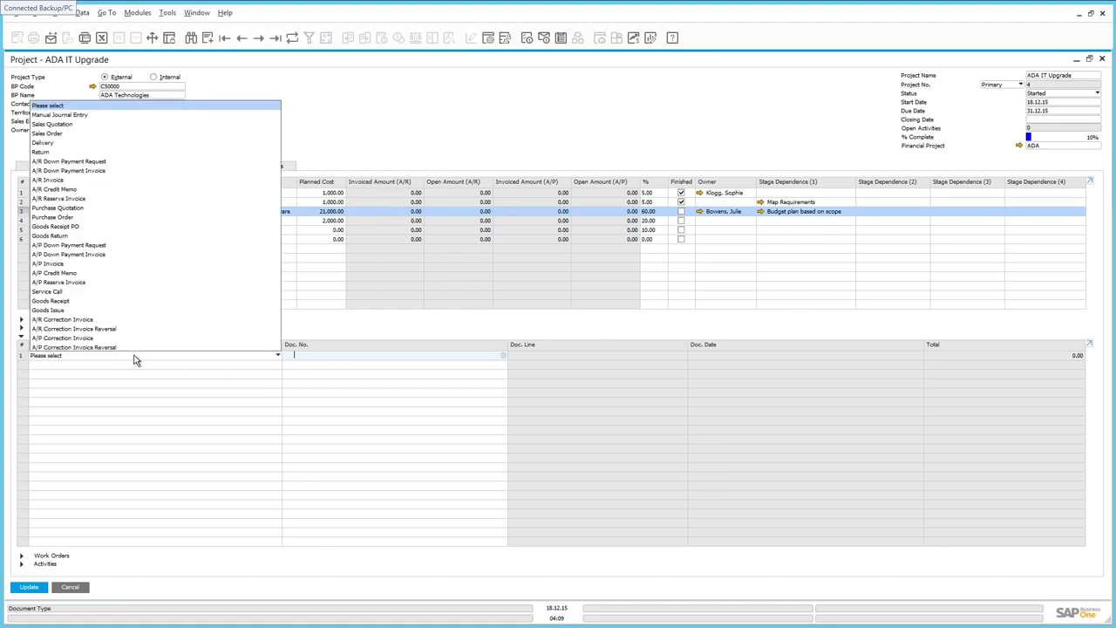
pyautogui.click(44, 142)
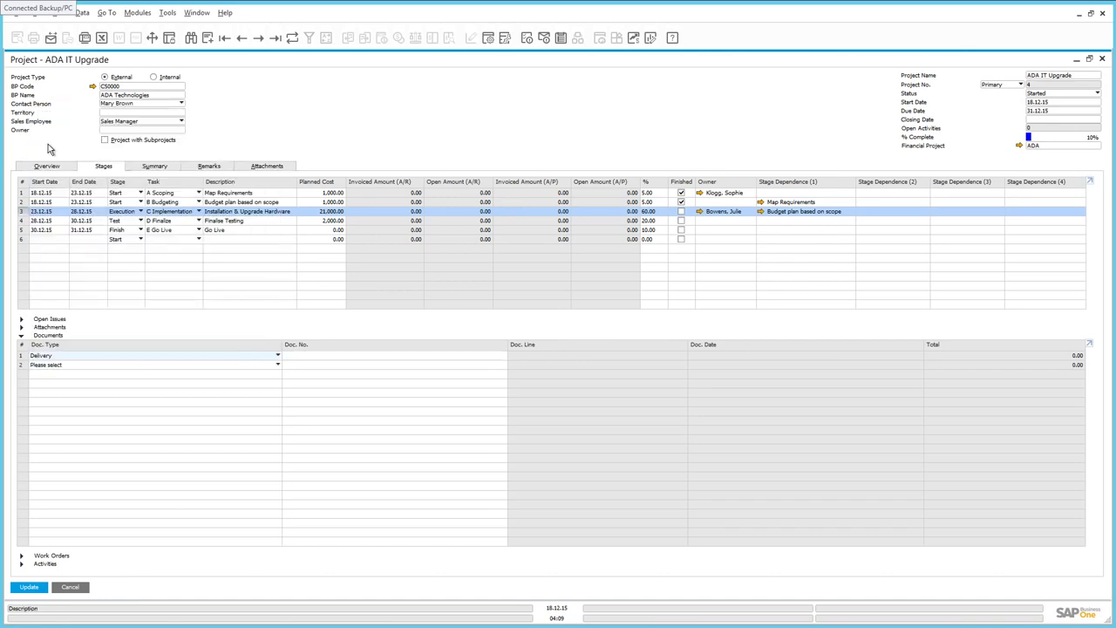
pyautogui.click(303, 355)
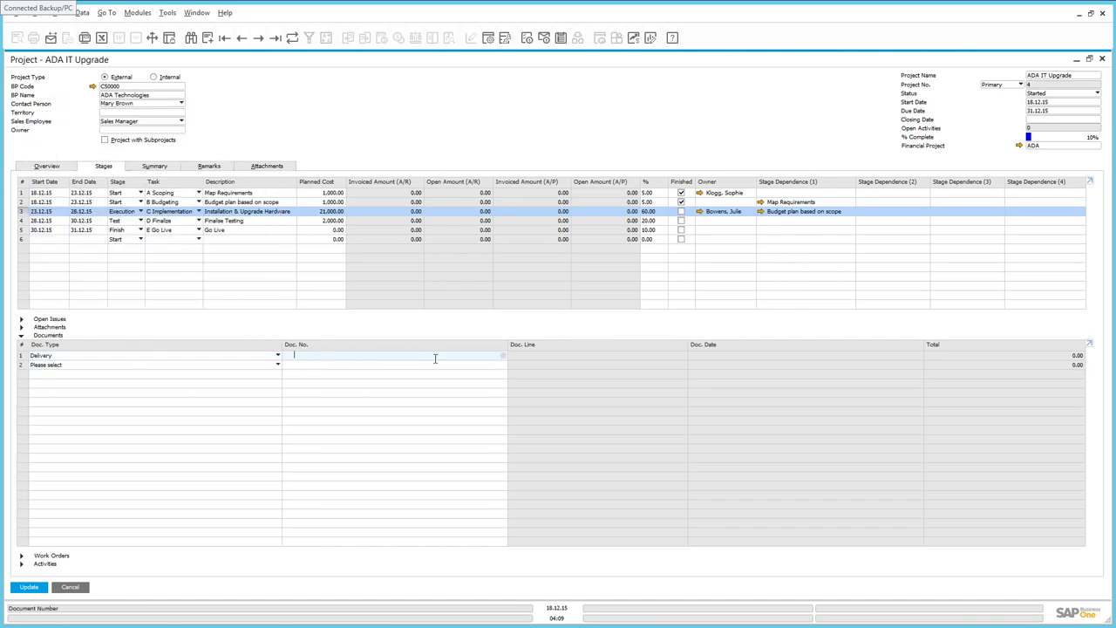
pyautogui.click(503, 356)
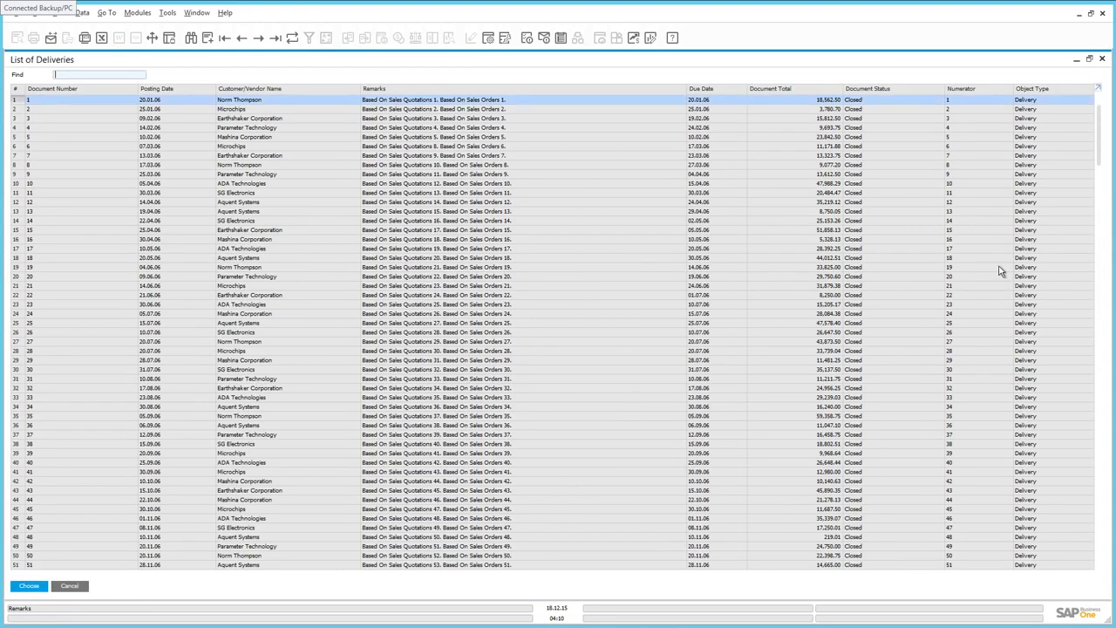
pyautogui.moveTo(1102, 127); pyautogui.dragTo(1101, 518)
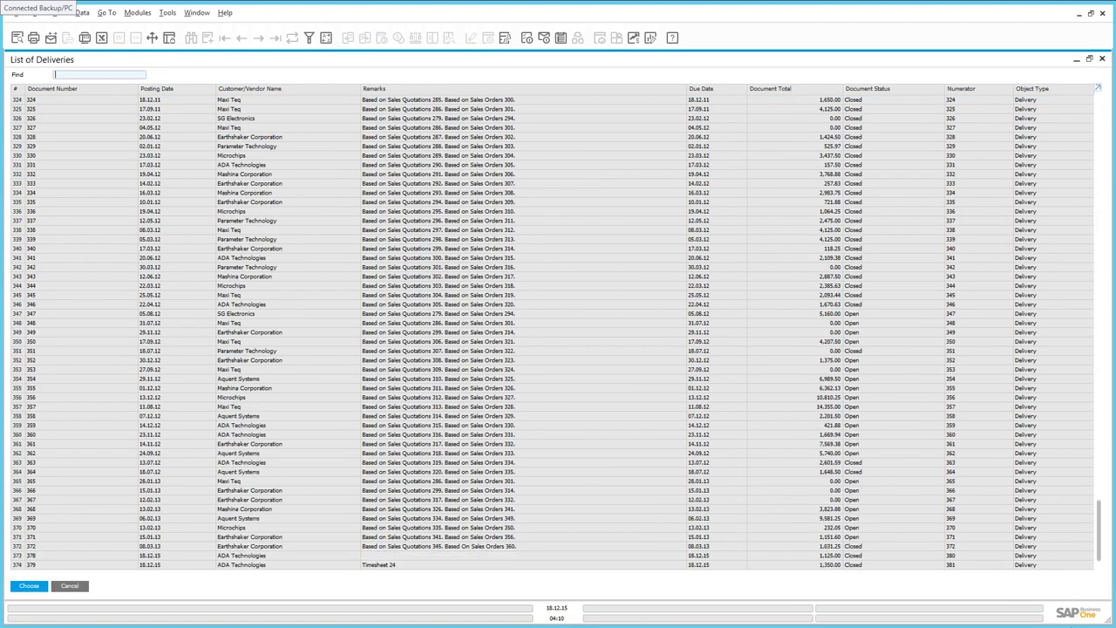
pyautogui.doubleClick(400, 565)
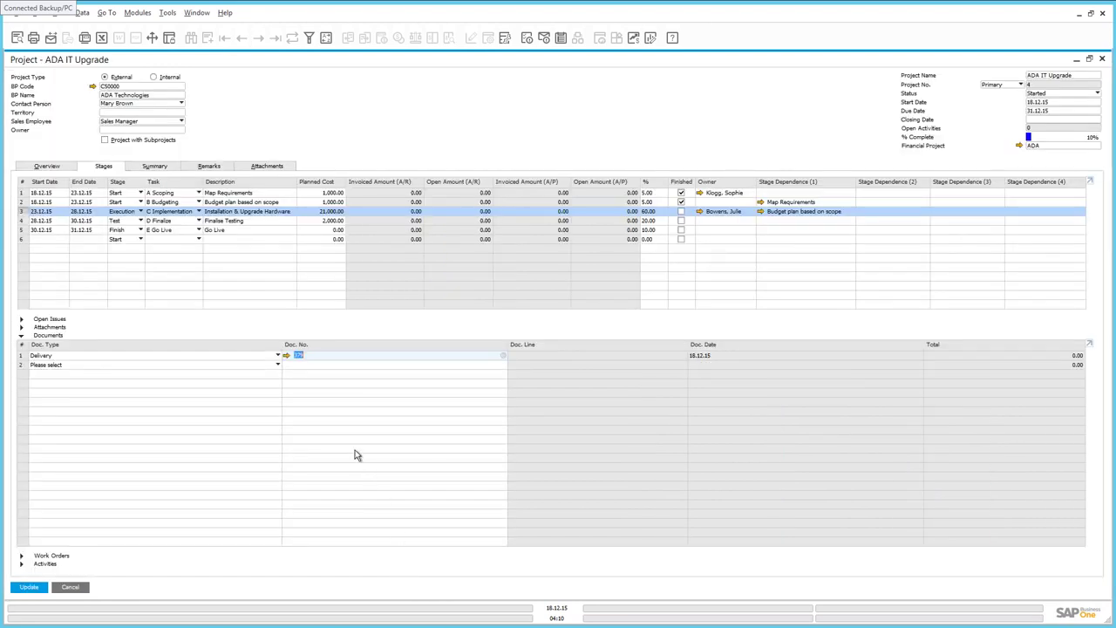
pyautogui.click(286, 356)
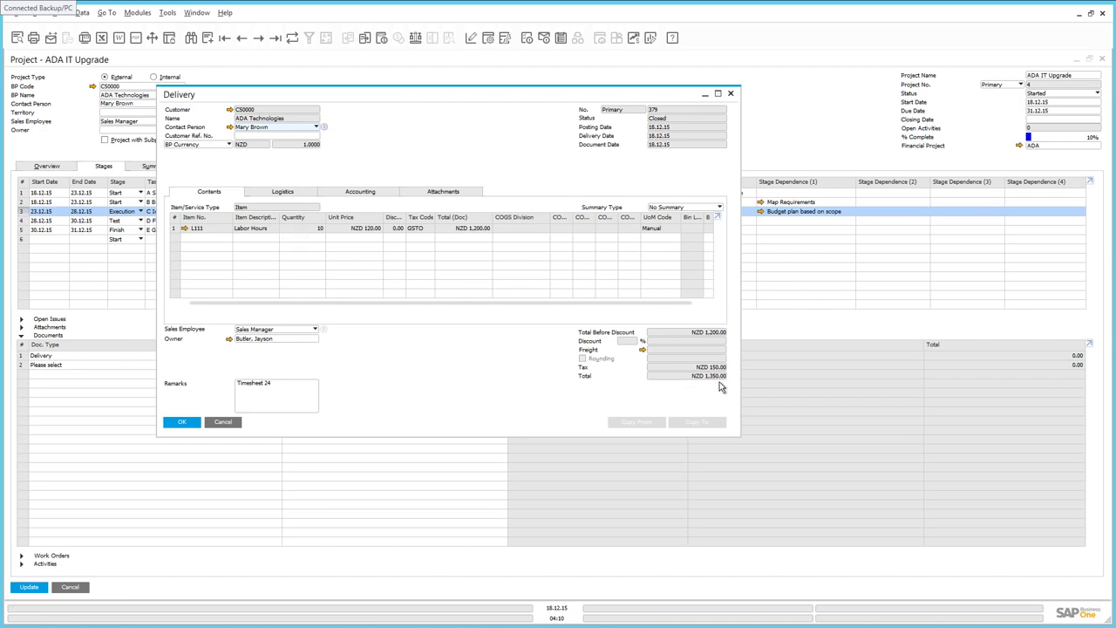
# Add A/R invoice 366 as the project's second linked document, after the delivery.
pyautogui.click(182, 422)
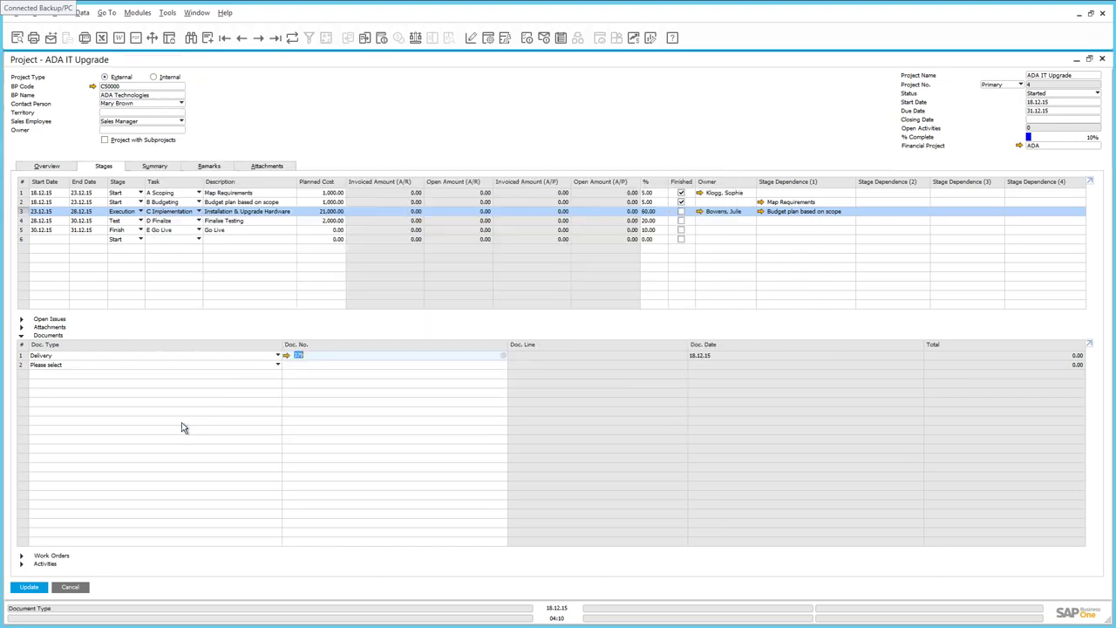
pyautogui.click(105, 367)
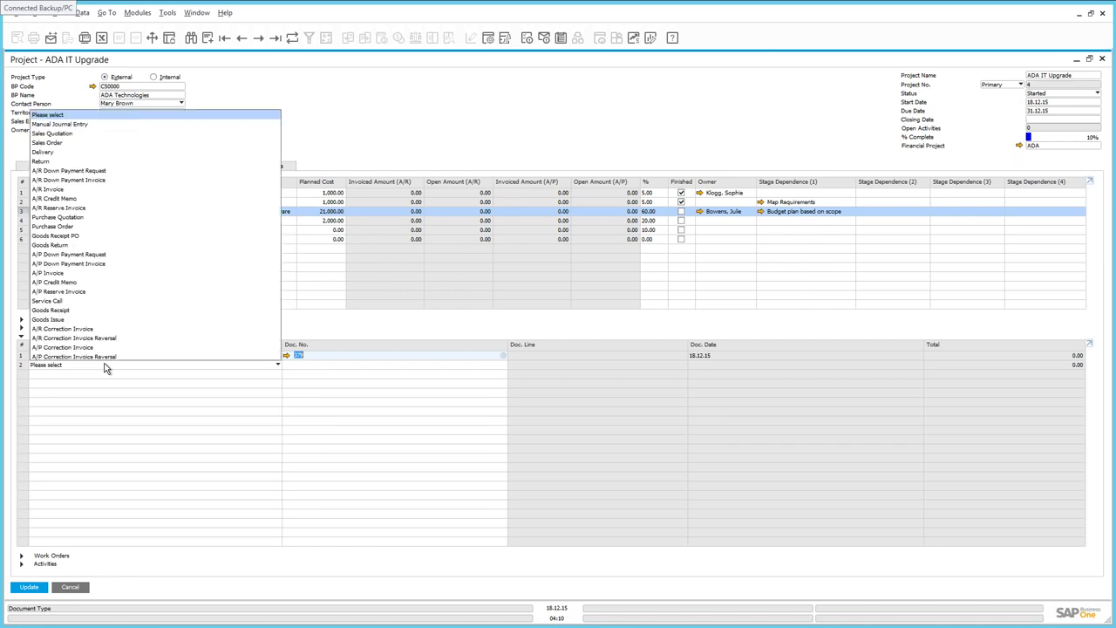
pyautogui.click(69, 189)
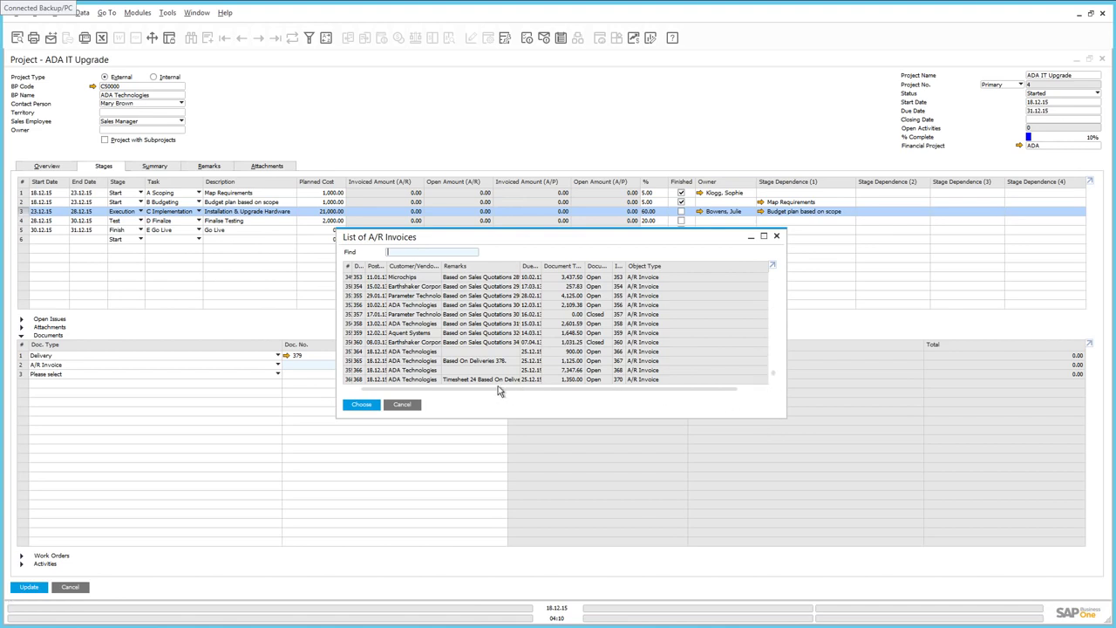
pyautogui.doubleClick(395, 373)
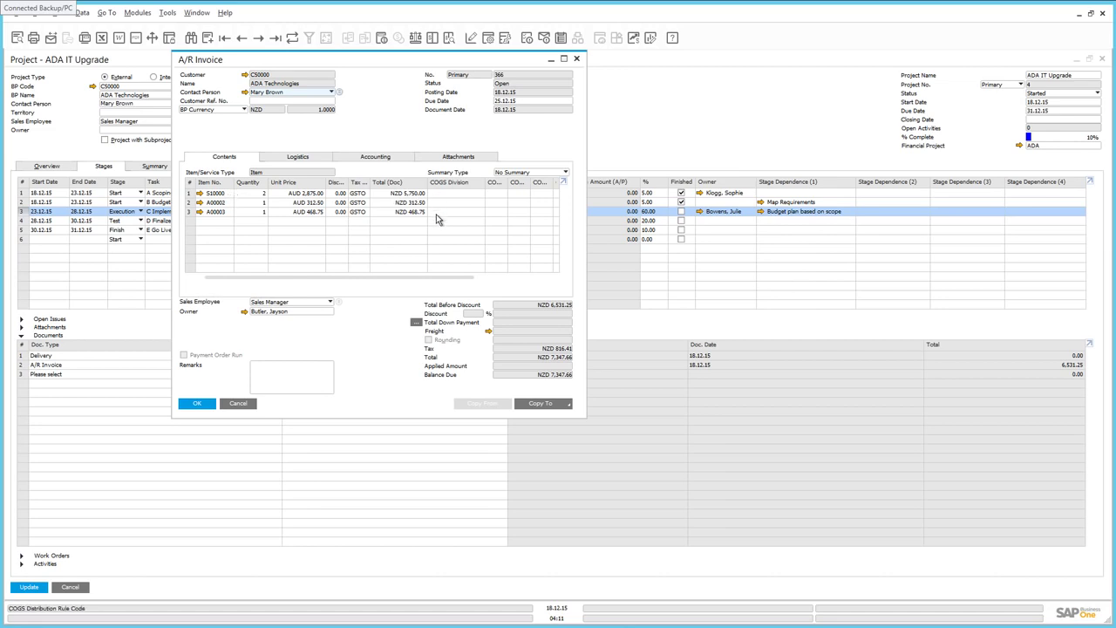
pyautogui.click(202, 405)
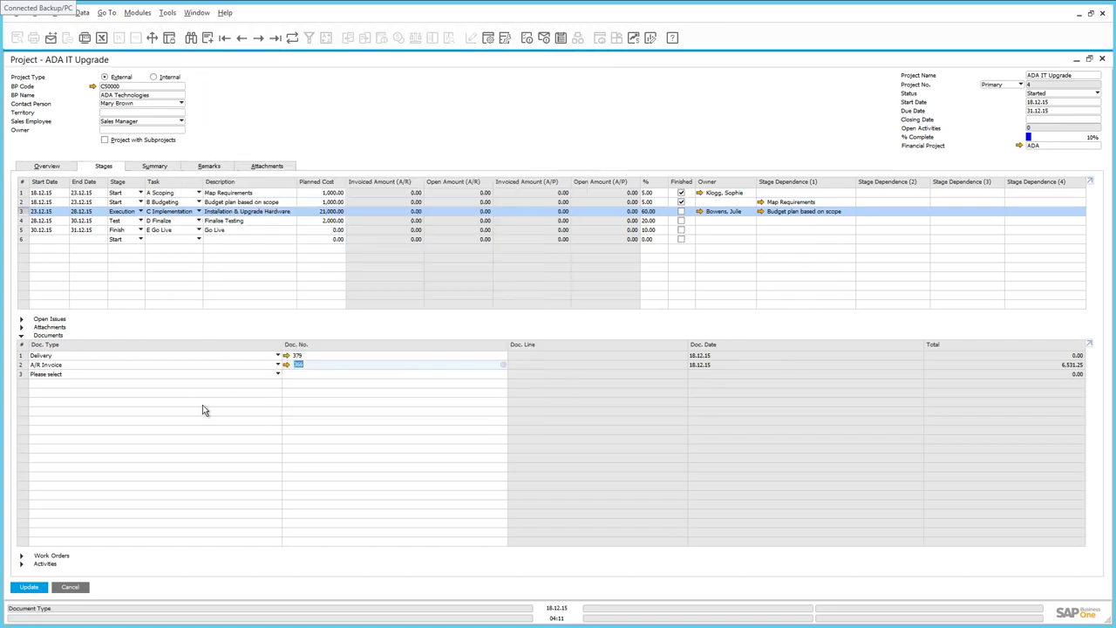
# Update the project so the execution stage shows 6,531.25 invoiced.
pyautogui.click(34, 588)
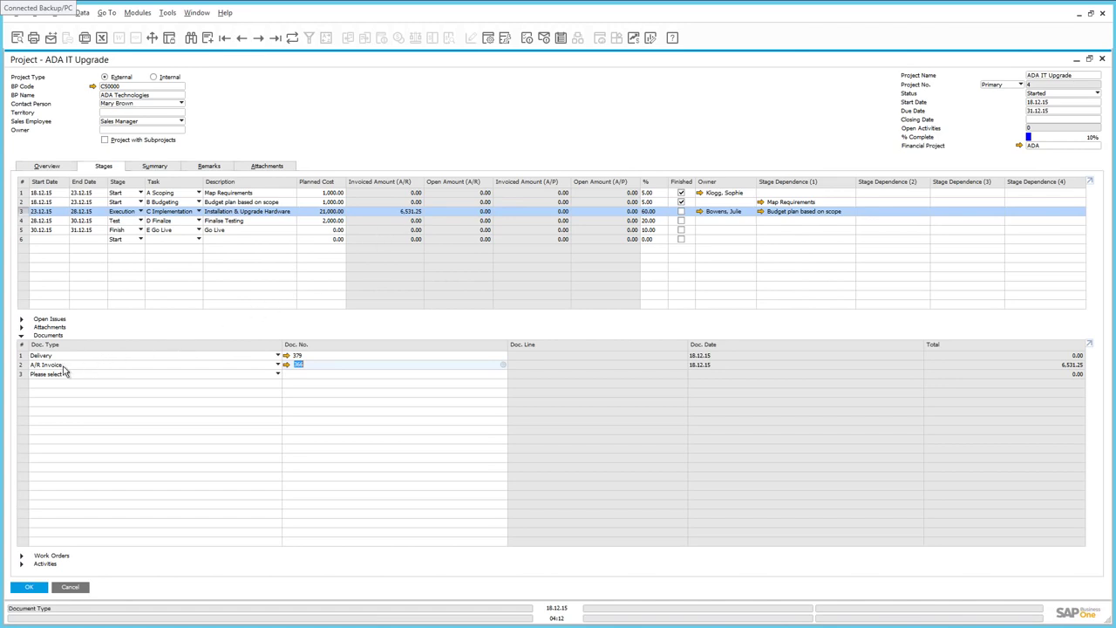
# Start a new activity from the project's Activities section.
pyautogui.click(22, 335)
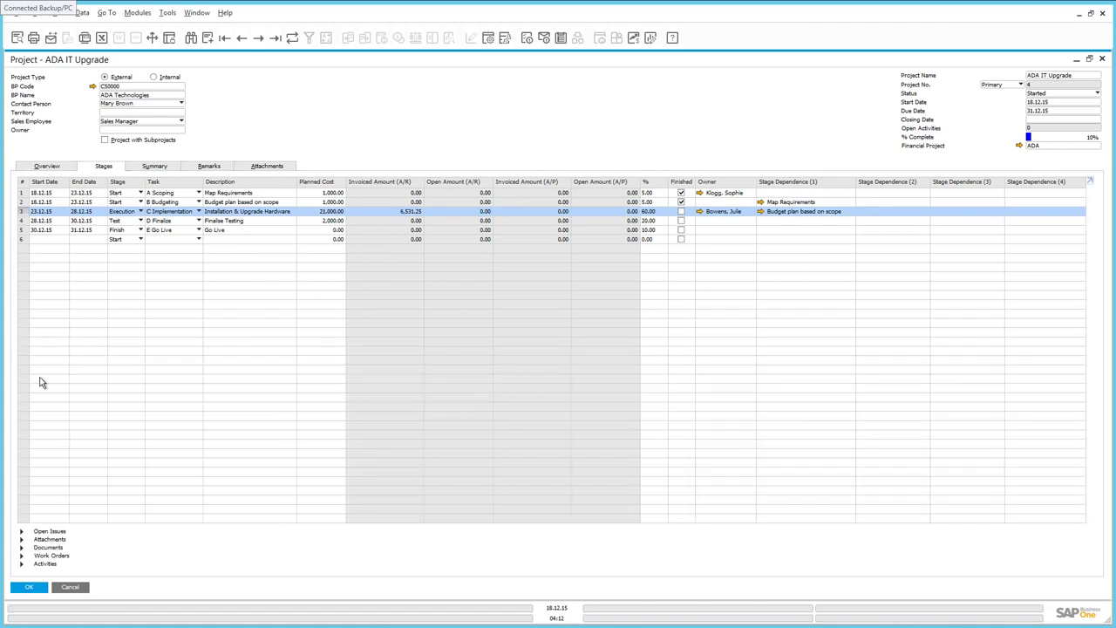
pyautogui.click(24, 564)
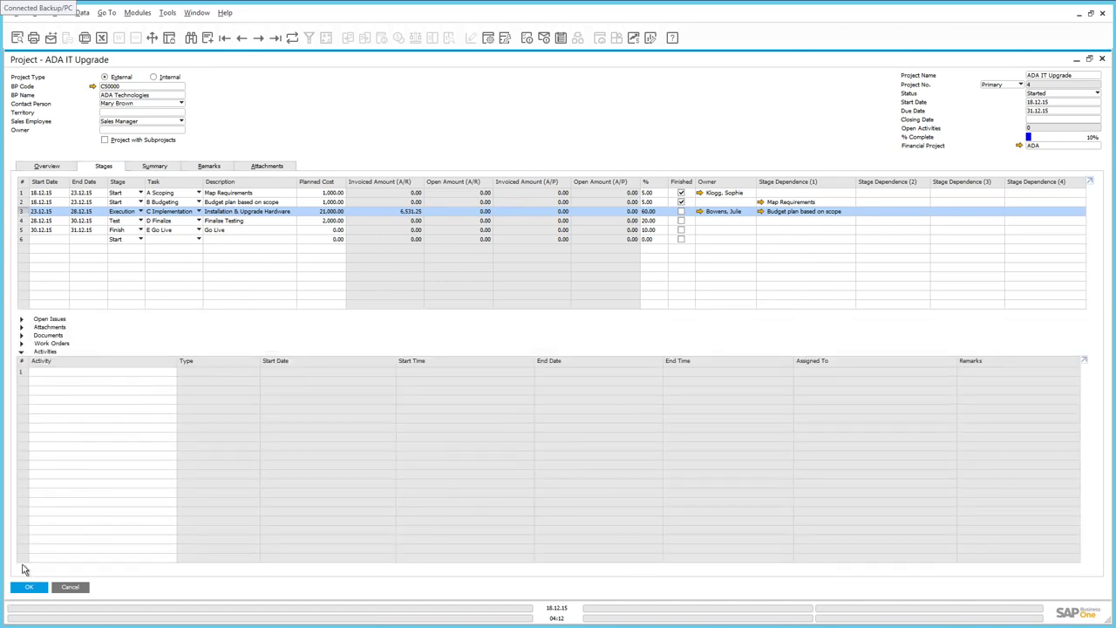
pyautogui.click(168, 370)
pyautogui.click(172, 373)
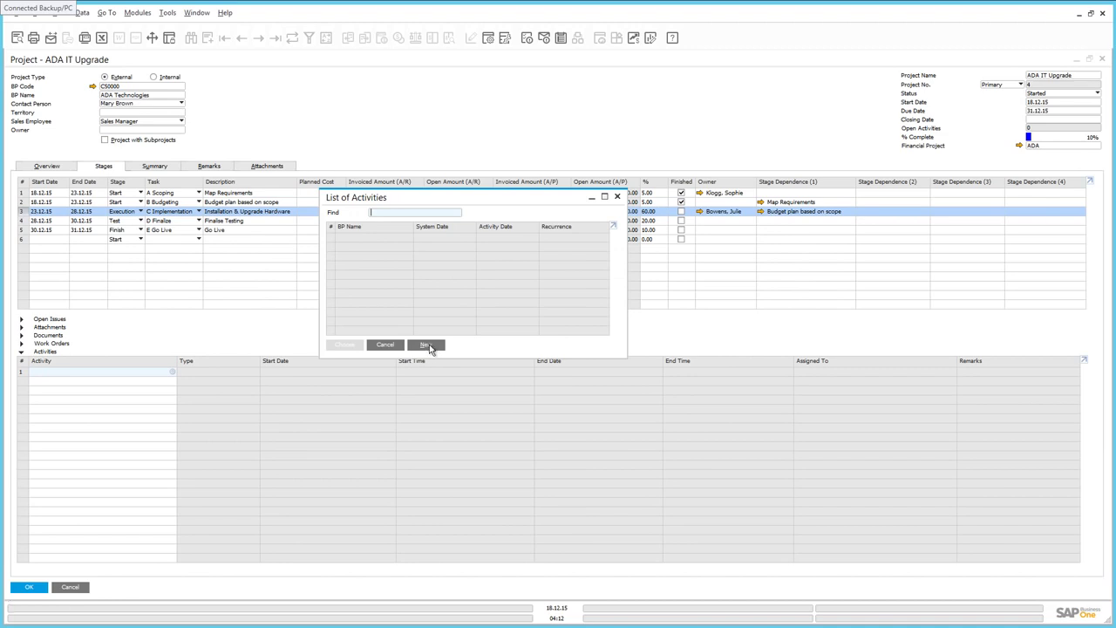
pyautogui.click(428, 346)
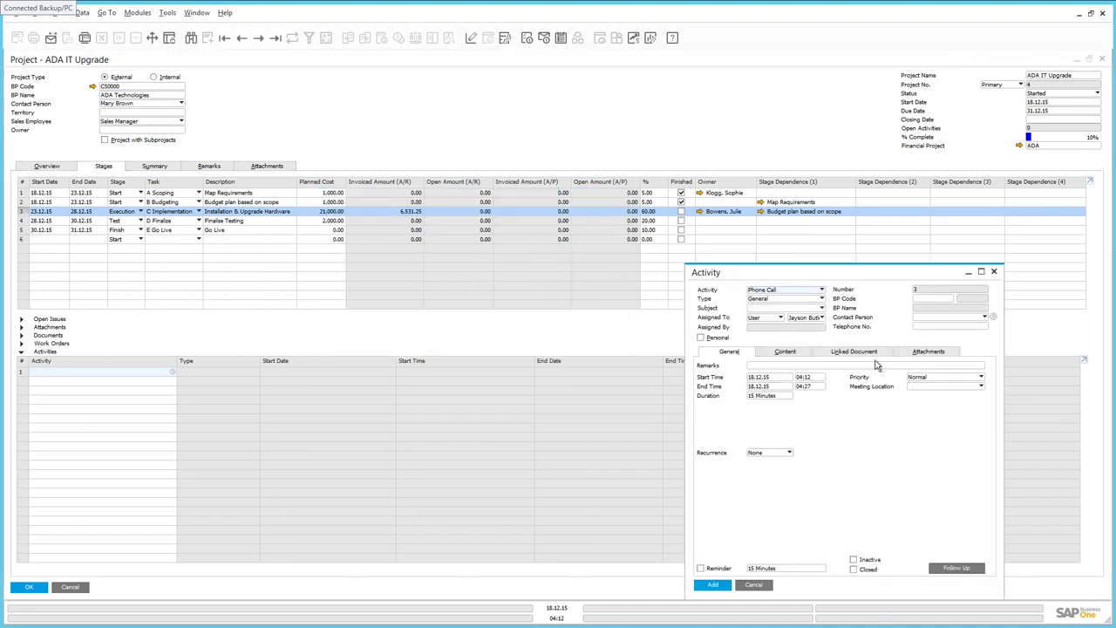
# Make the activity a Meeting with ADA Technologies, remarked 'Project Review Meeting'.
pyautogui.click(783, 290)
pyautogui.click(767, 309)
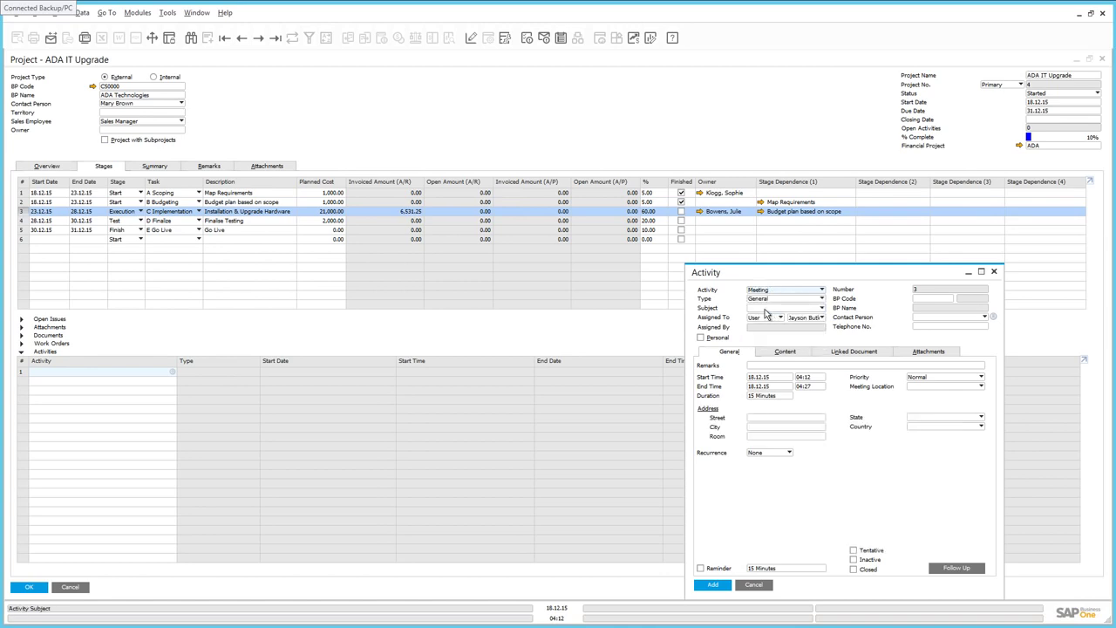
pyautogui.click(938, 299)
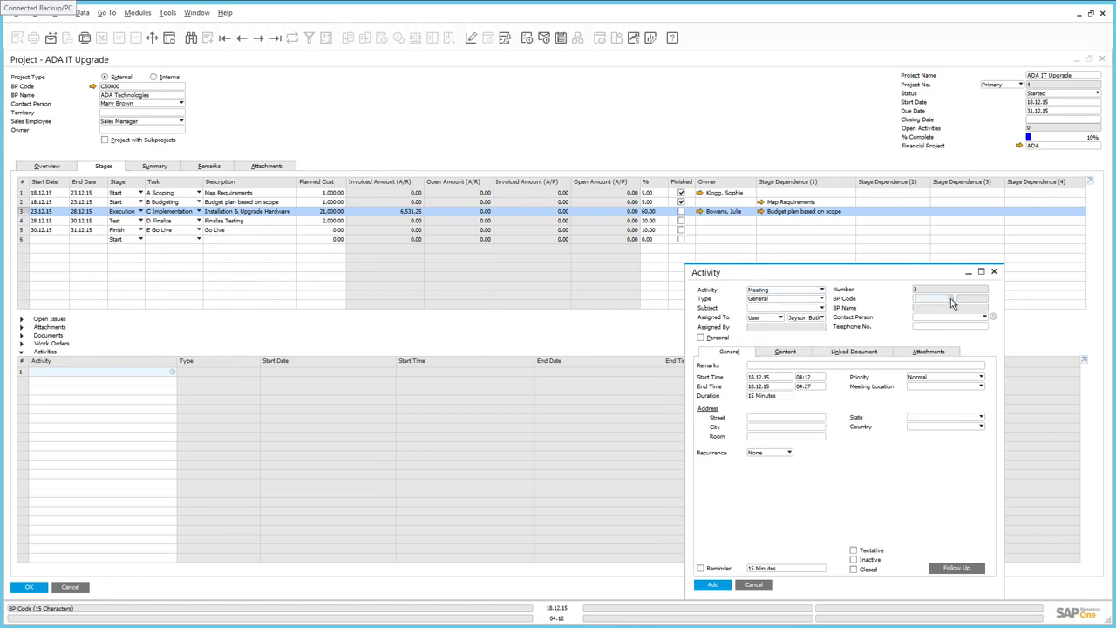
pyautogui.click(951, 299)
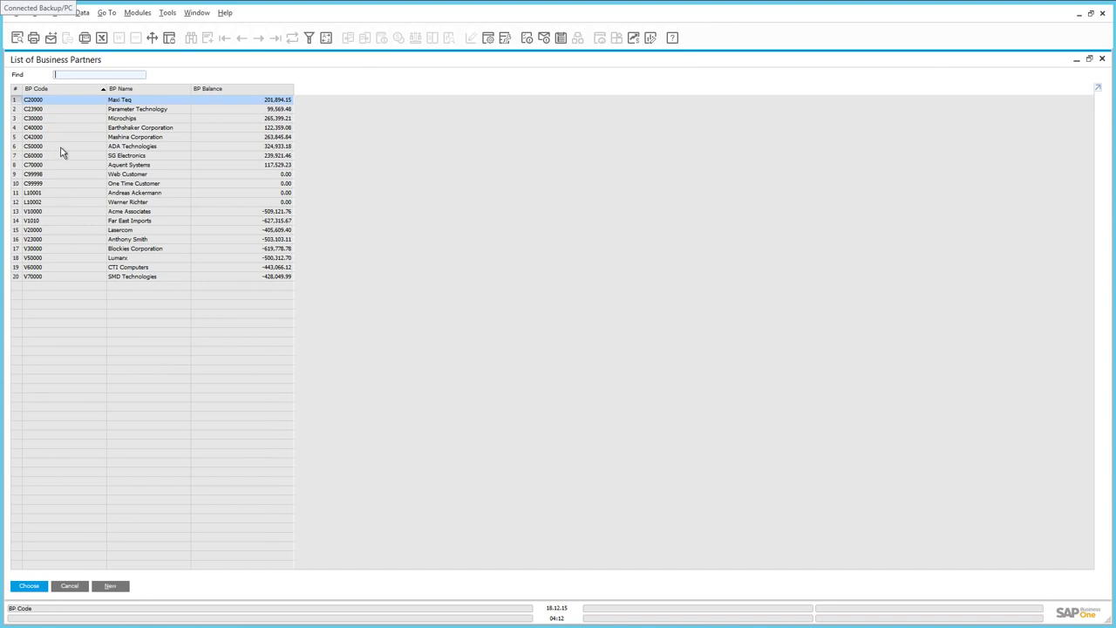
pyautogui.doubleClick(61, 153)
pyautogui.write('Pr')
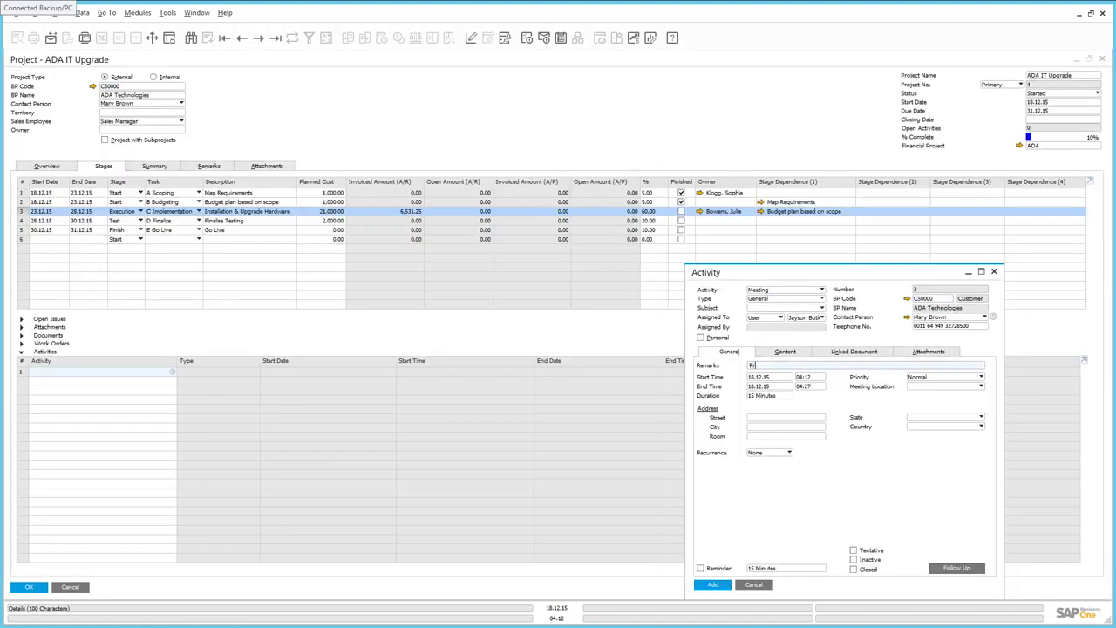
pyautogui.write('oject Review Meeting')
# Schedule the meeting for 21.12.15 from 08:00 to 12:00 and add it.
pyautogui.click(791, 379)
pyautogui.click(790, 378)
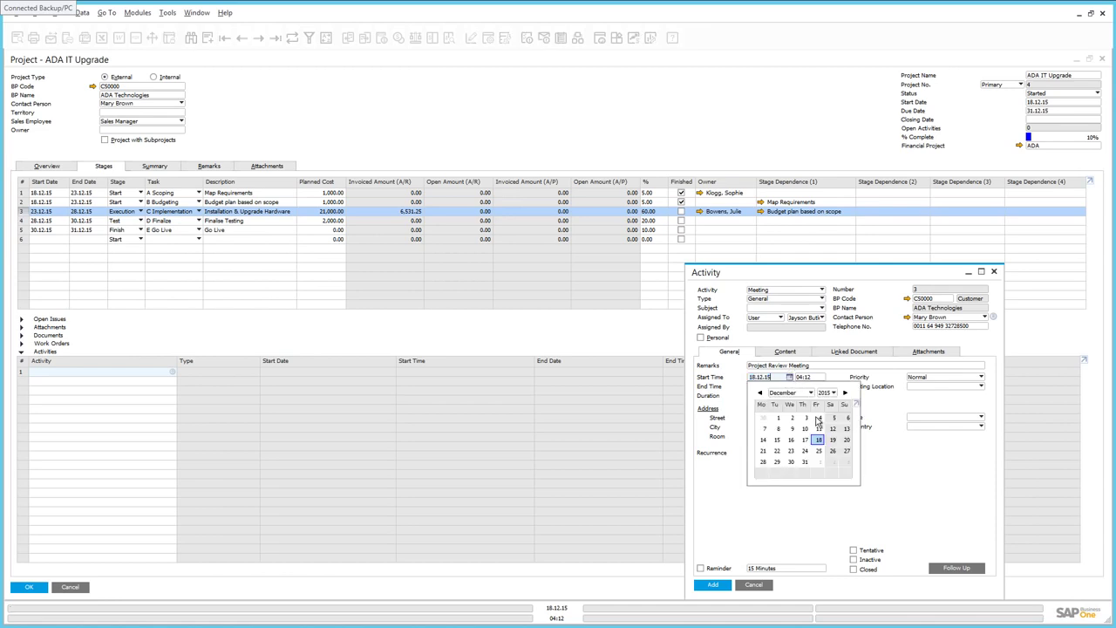
pyautogui.click(763, 451)
pyautogui.click(819, 377)
pyautogui.write('08:00')
pyautogui.press('Tab')
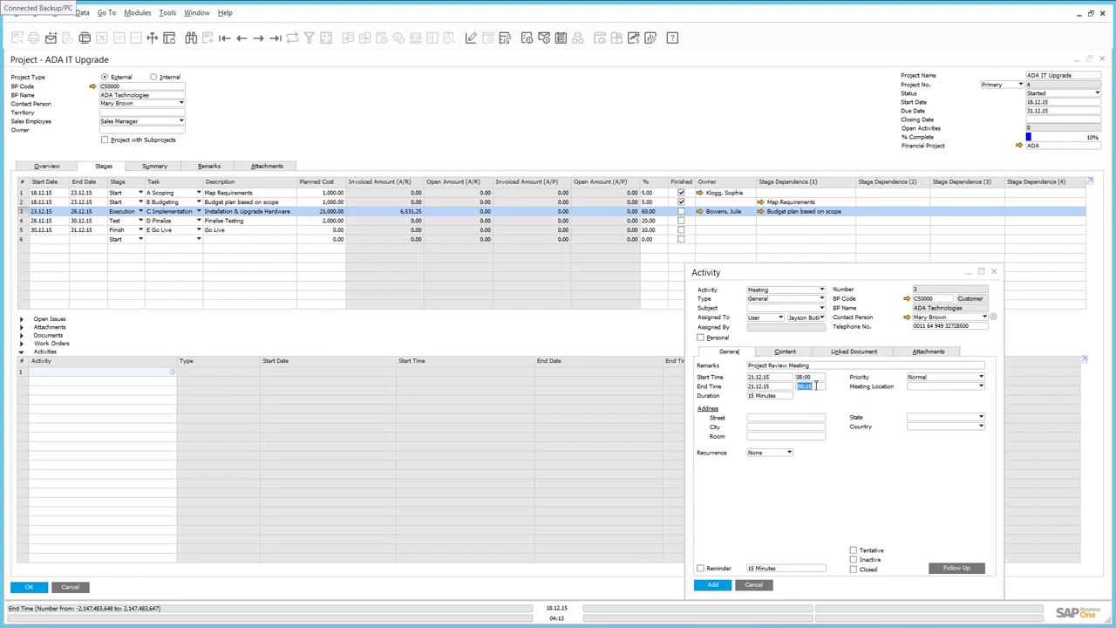
pyautogui.write('12:00')
pyautogui.click(719, 585)
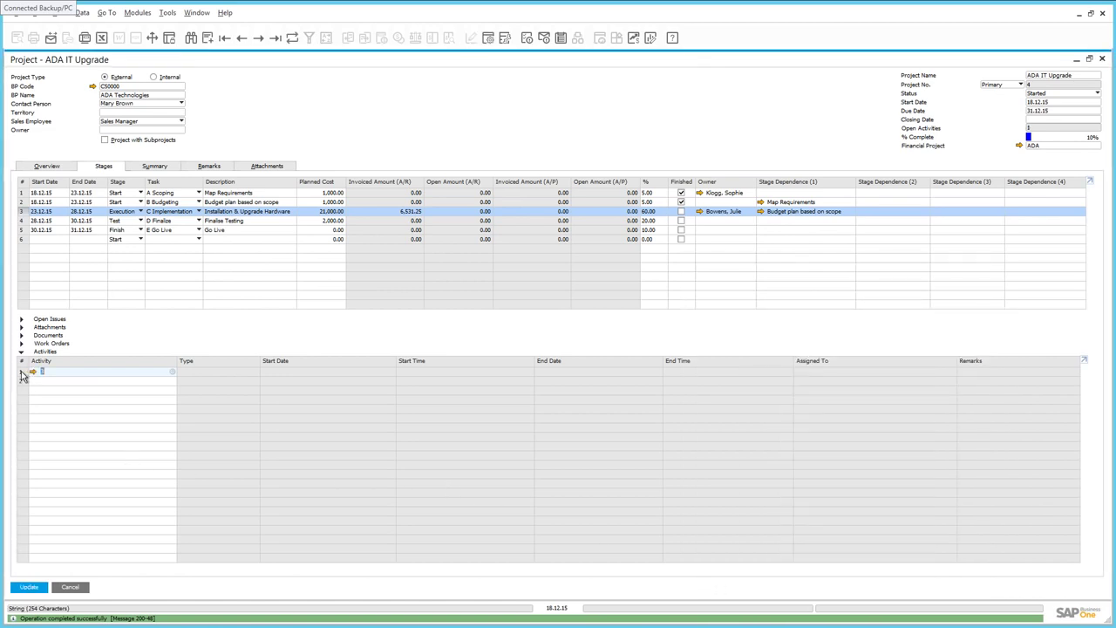
# Check the 08:00–12:00 Project Review Meeting in the calendar, then return to the project.
pyautogui.click(50, 374)
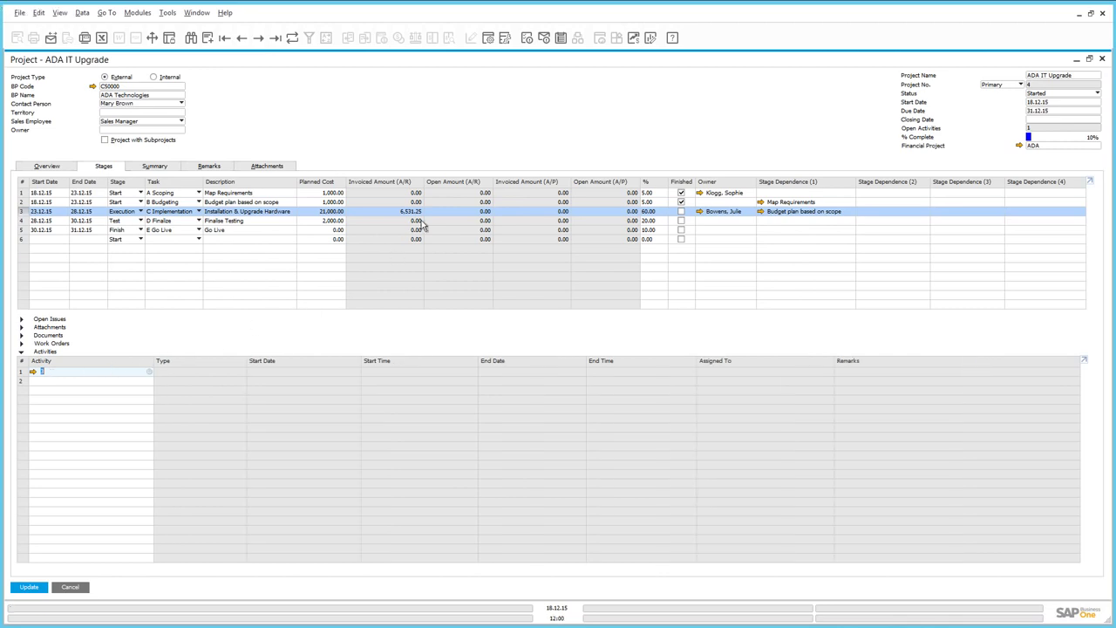
pyautogui.click(562, 39)
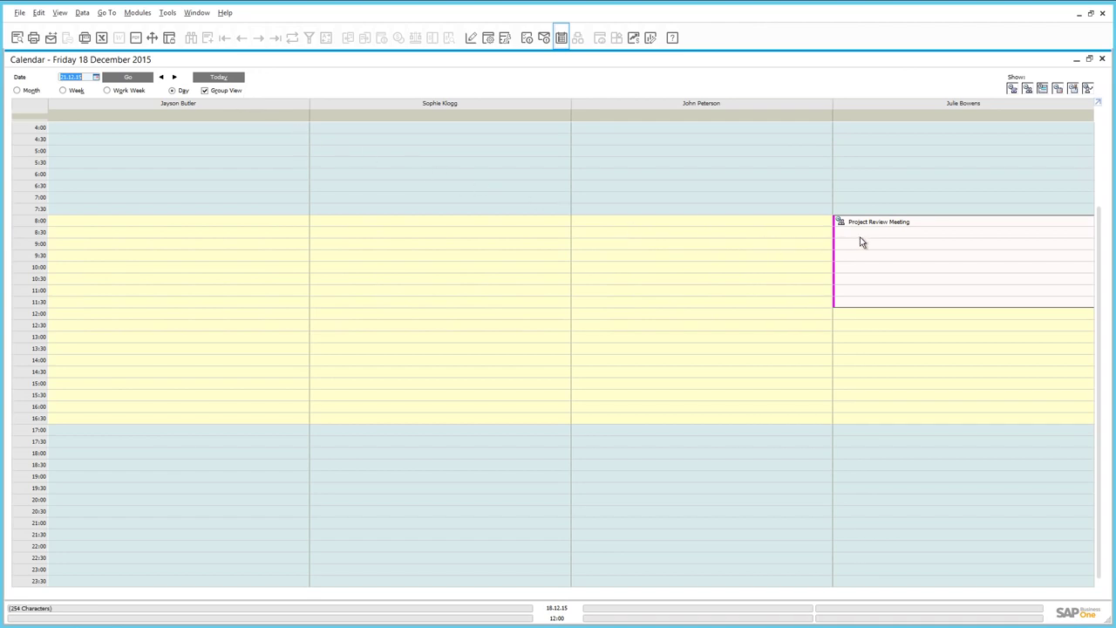
pyautogui.moveTo(862, 242)
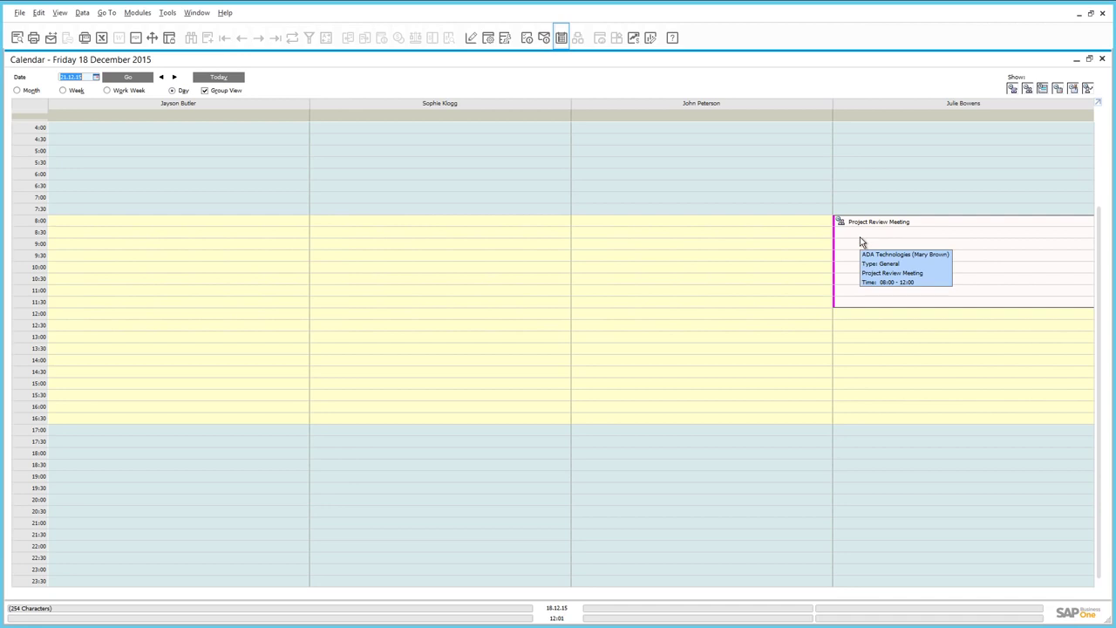
pyautogui.doubleClick(860, 236)
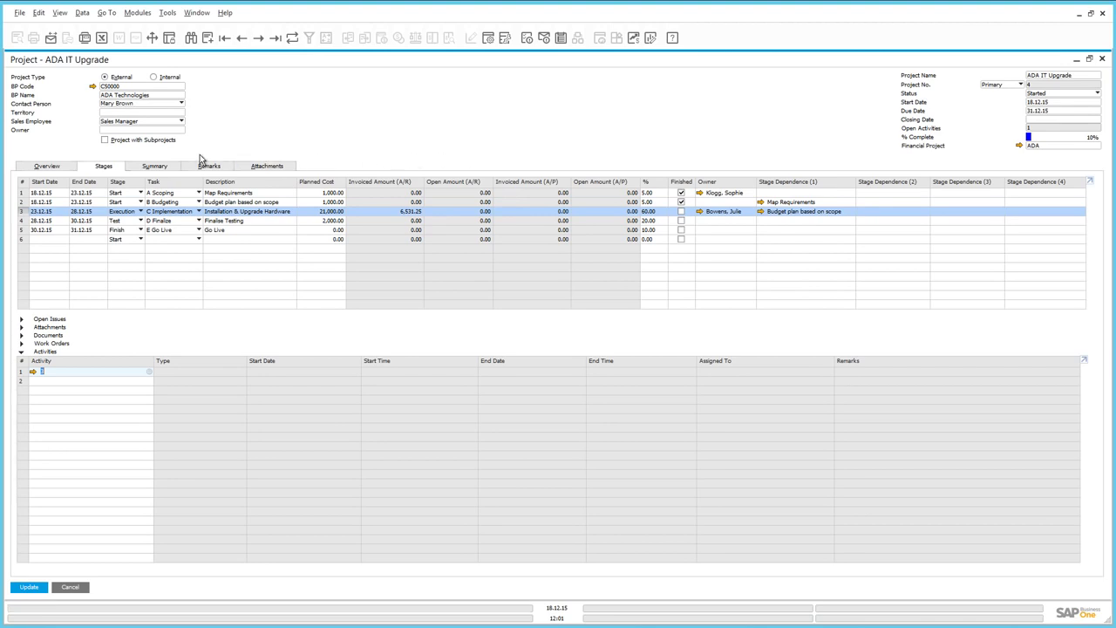
# View the project summary: 25,000 budgeted against 6,531.25 invoiced.
pyautogui.click(149, 167)
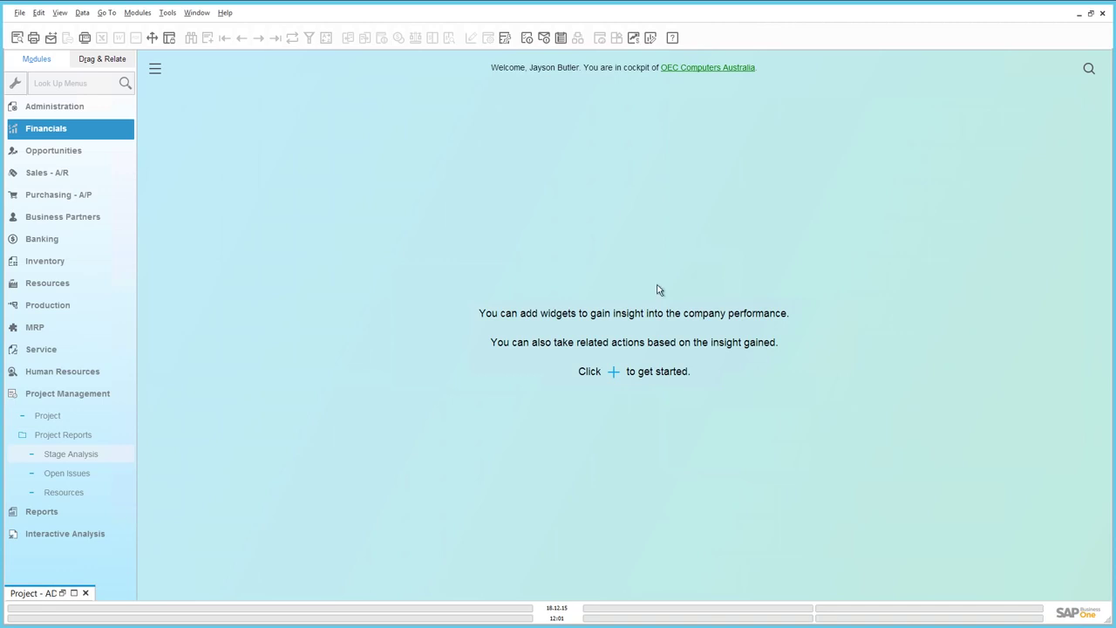
pyautogui.click(91, 455)
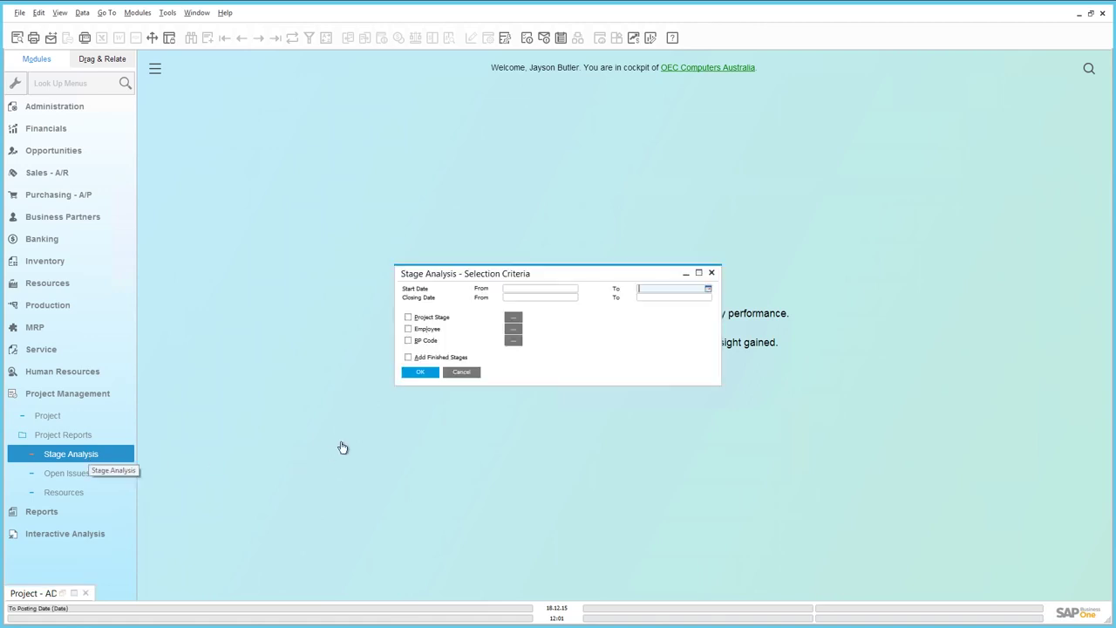
pyautogui.click(421, 374)
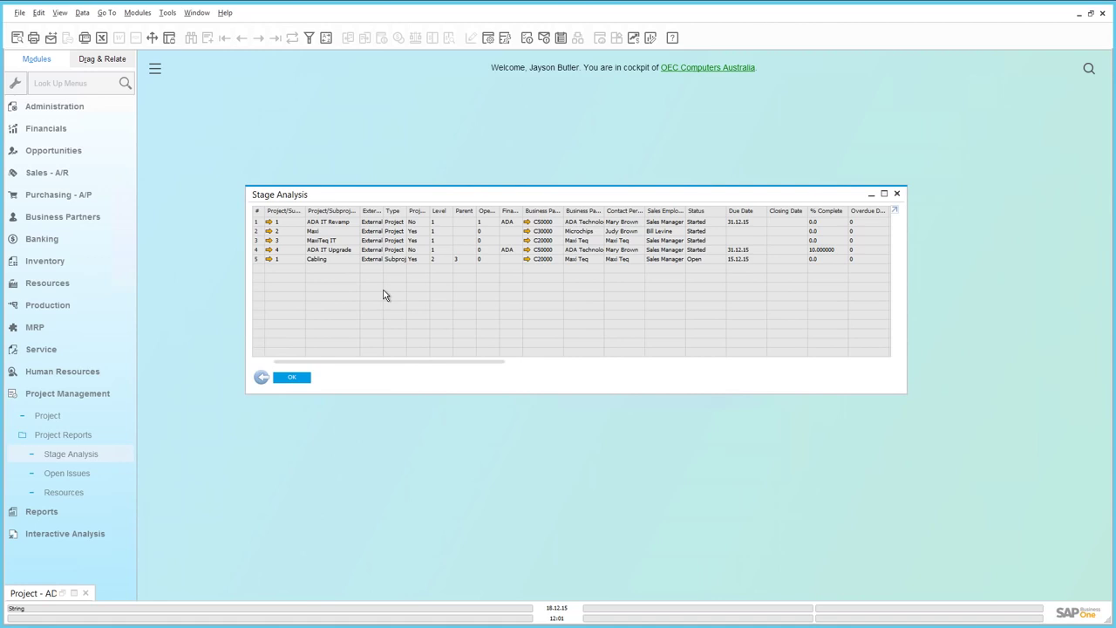
pyautogui.click(295, 377)
pyautogui.click(84, 475)
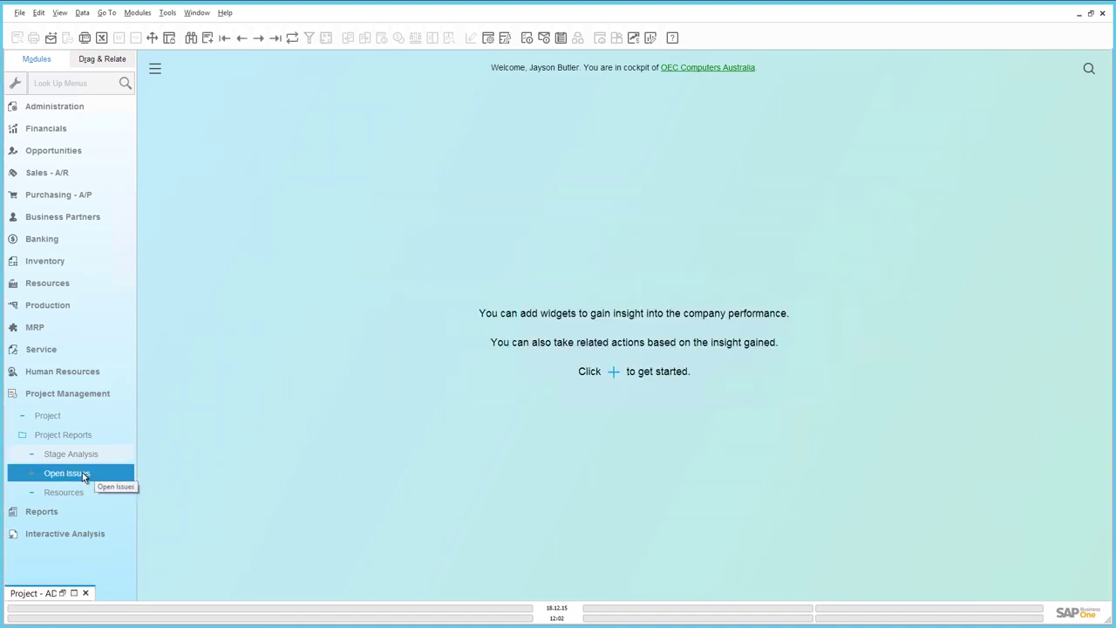